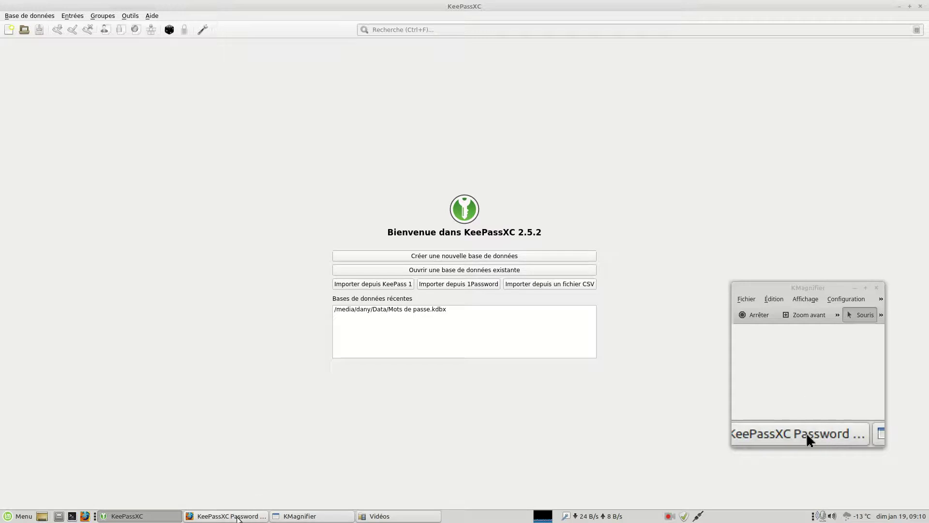
Bring Firefox forward showing the KeePassXC homepage at keepassxc.org.
{"action": "left_click", "coordinate": [238, 517]}
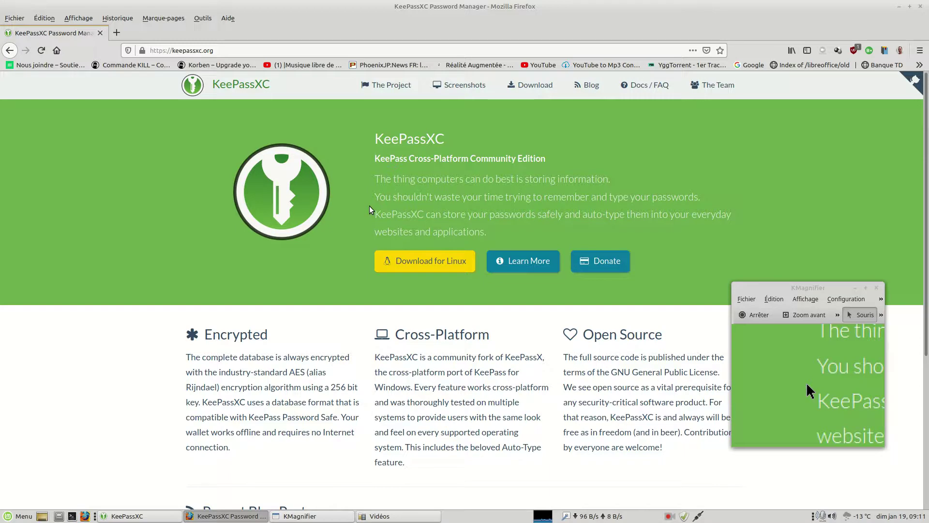
Open the keepassxc.org Linux download page listing the v2.5.2 AppImage.
{"action": "left_click", "coordinate": [419, 266]}
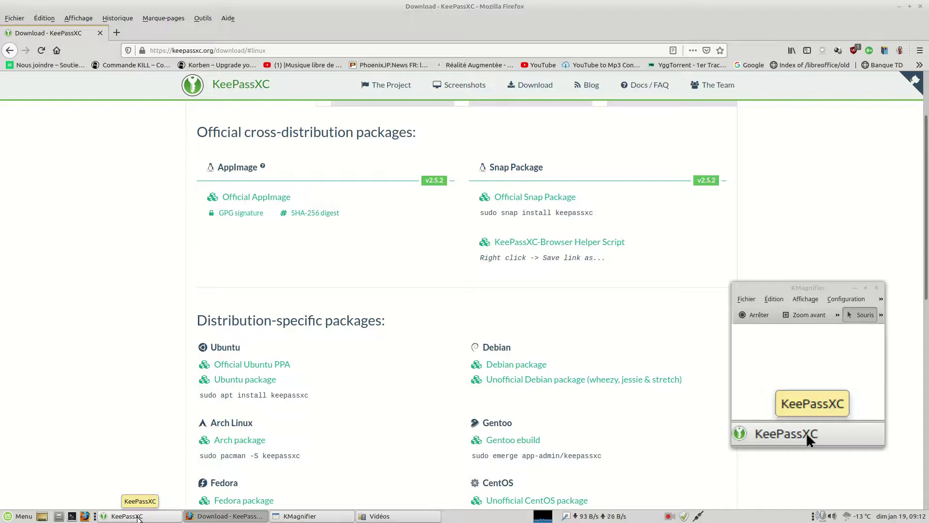
Switch back to the KeePassXC 2.5.2 welcome screen.
{"action": "left_click", "coordinate": [138, 517]}
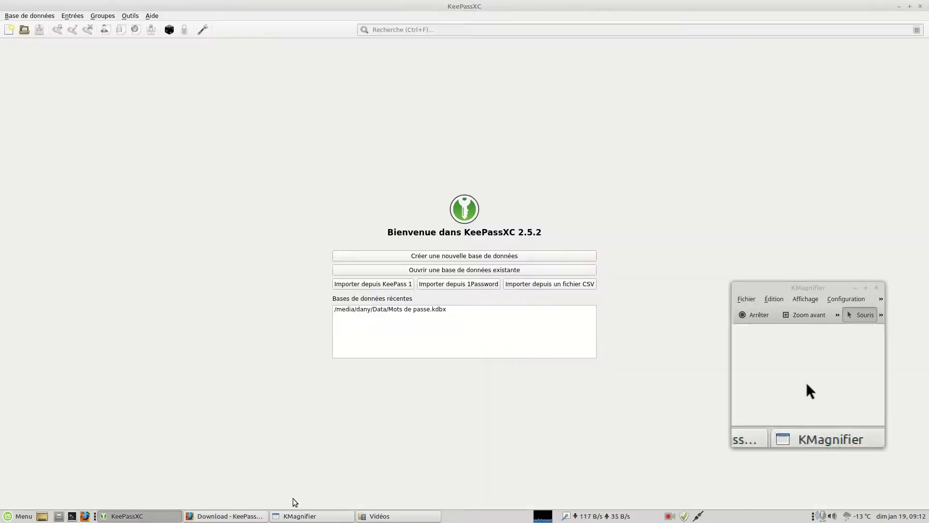
In Caja, browse Téléchargements, Images and Vidéos, then show the Data drive containing Mots de passe.kdbx.
{"action": "left_click", "coordinate": [371, 517]}
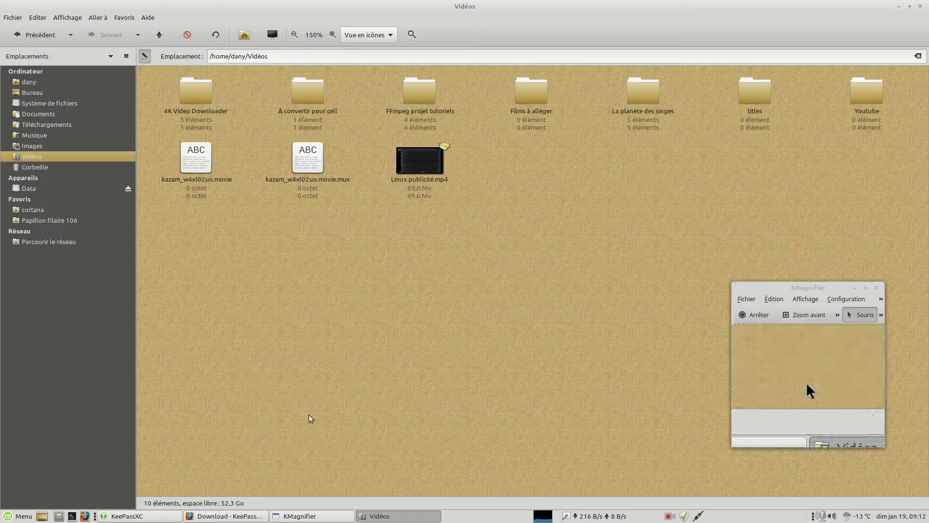
{"action": "left_click", "coordinate": [63, 124]}
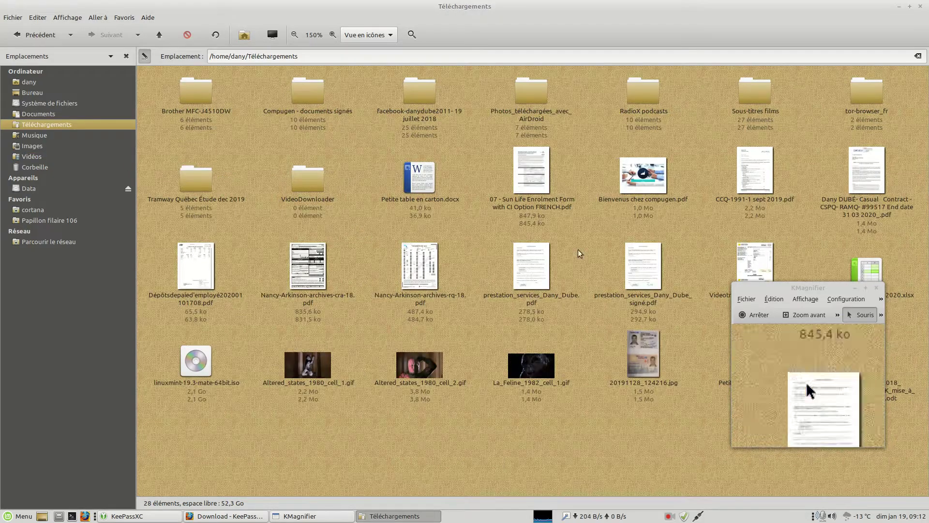
{"action": "left_click", "coordinate": [39, 148]}
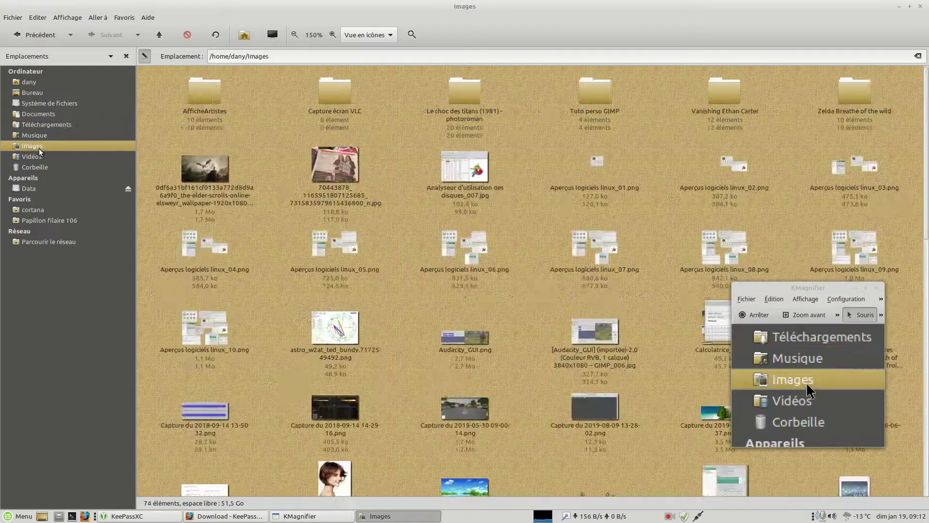
{"action": "left_click", "coordinate": [40, 156]}
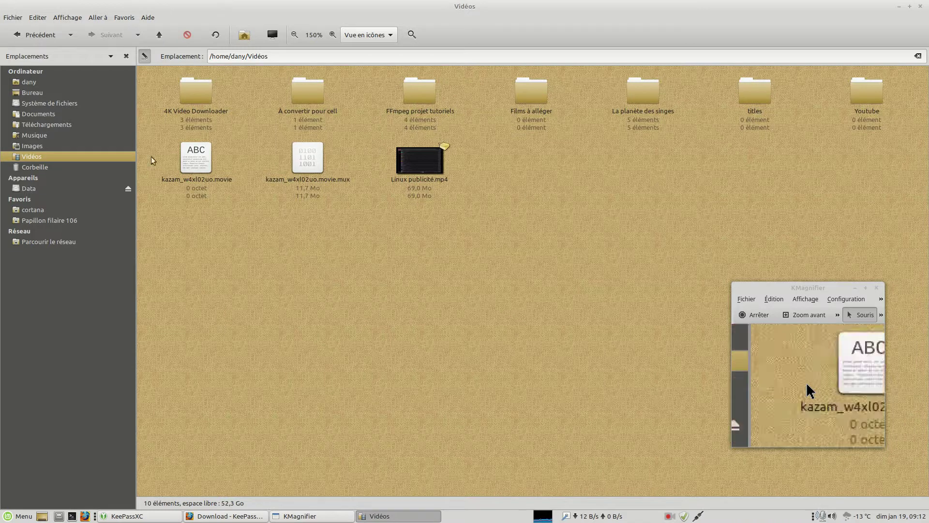
{"action": "left_click", "coordinate": [37, 188]}
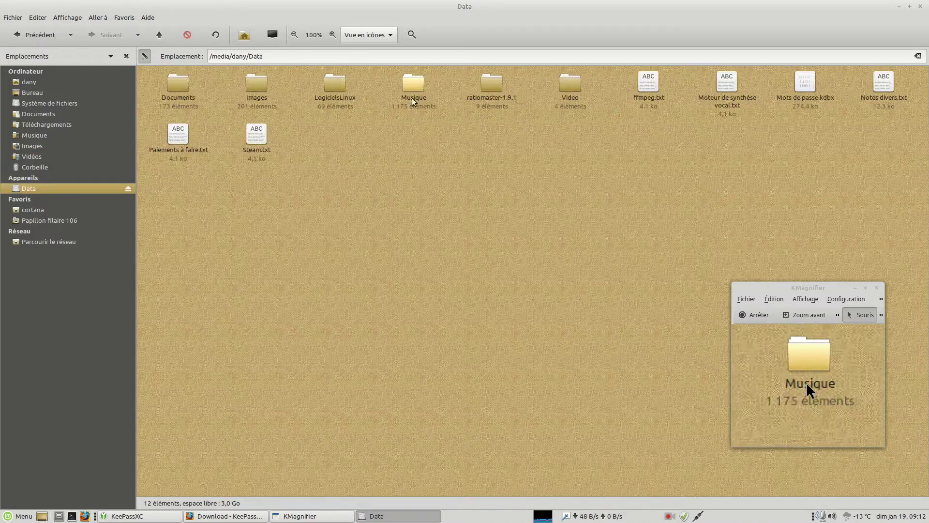
Confirm the KeePassXC-2.5.2 AppImage in LogicielsLinux has the Exécuter permission, then close Caja.
{"action": "double_click", "coordinate": [333, 99]}
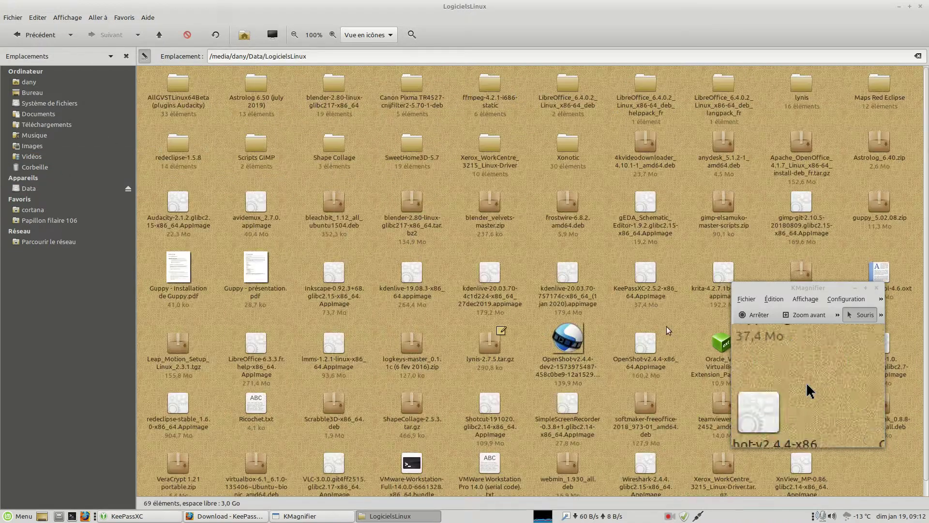
{"action": "right_click", "coordinate": [654, 294]}
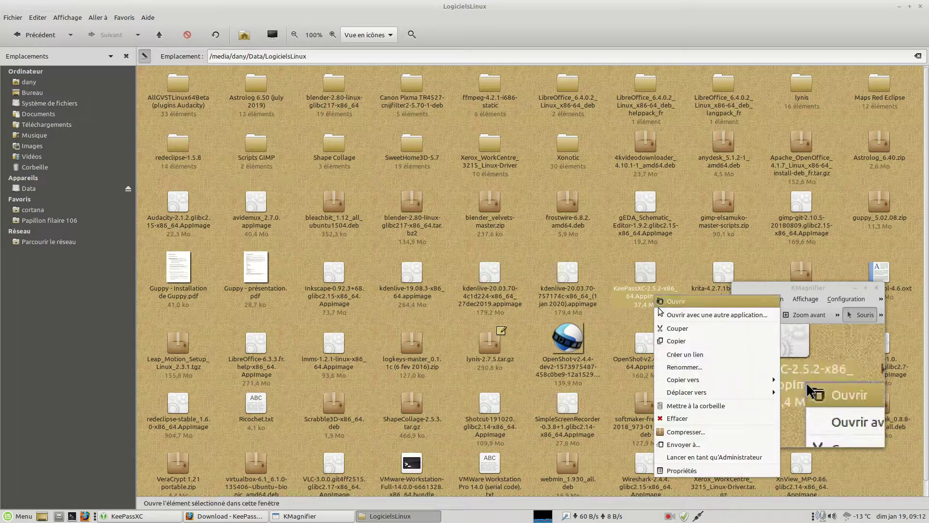
{"action": "left_click", "coordinate": [681, 470]}
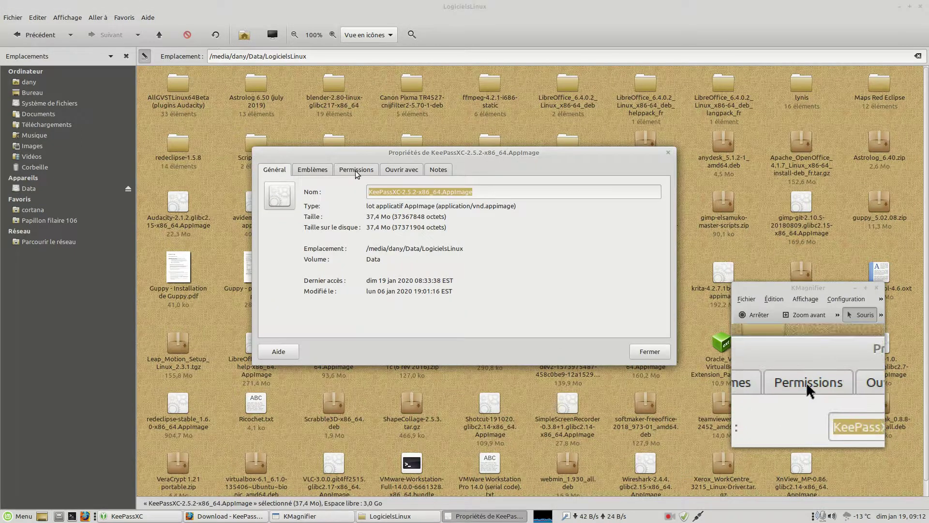
{"action": "left_click", "coordinate": [355, 171]}
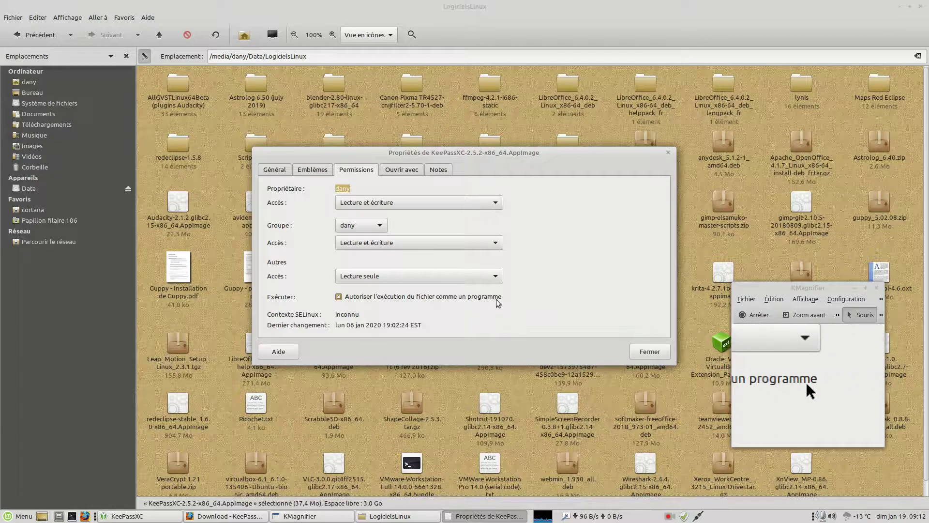
{"action": "left_click", "coordinate": [640, 352]}
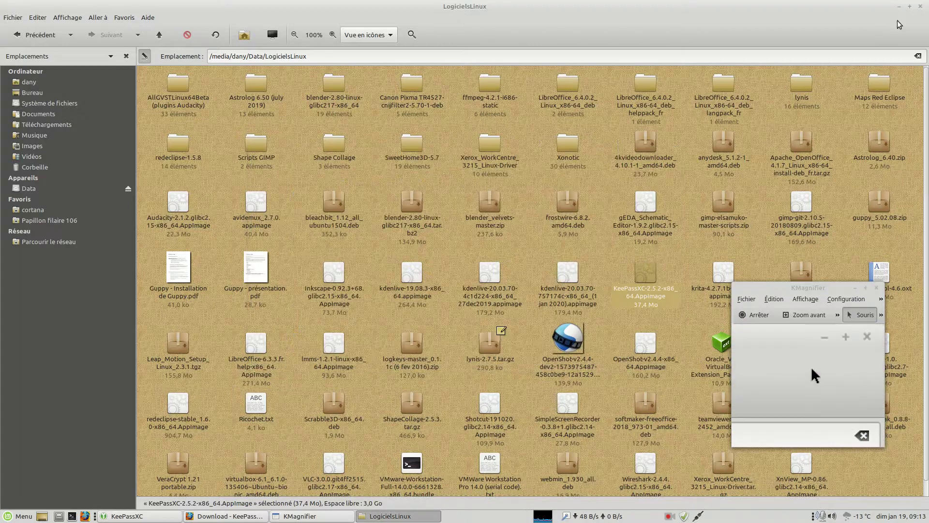
{"action": "left_click", "coordinate": [920, 6]}
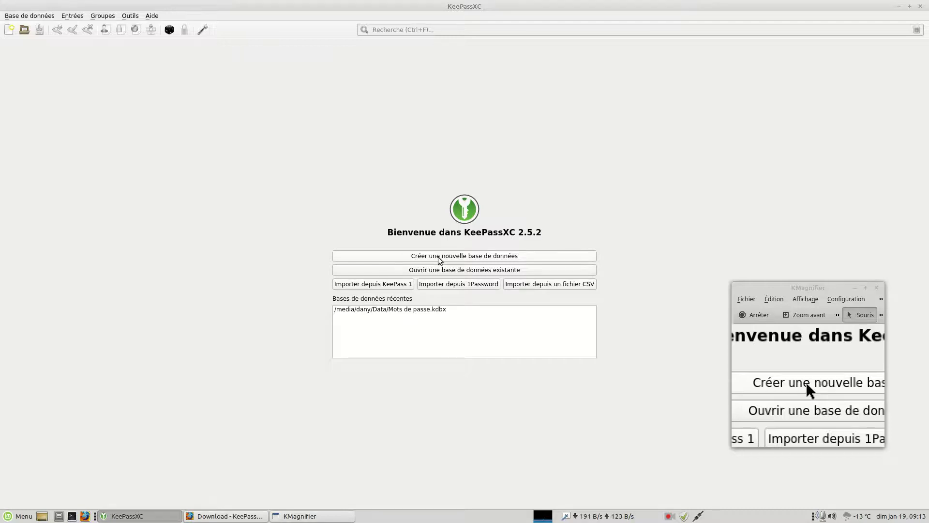
Start a new database, with the wizard defaulting to the name 'Mots de passe', and nudge the dialog down-left.
{"action": "left_click", "coordinate": [437, 256]}
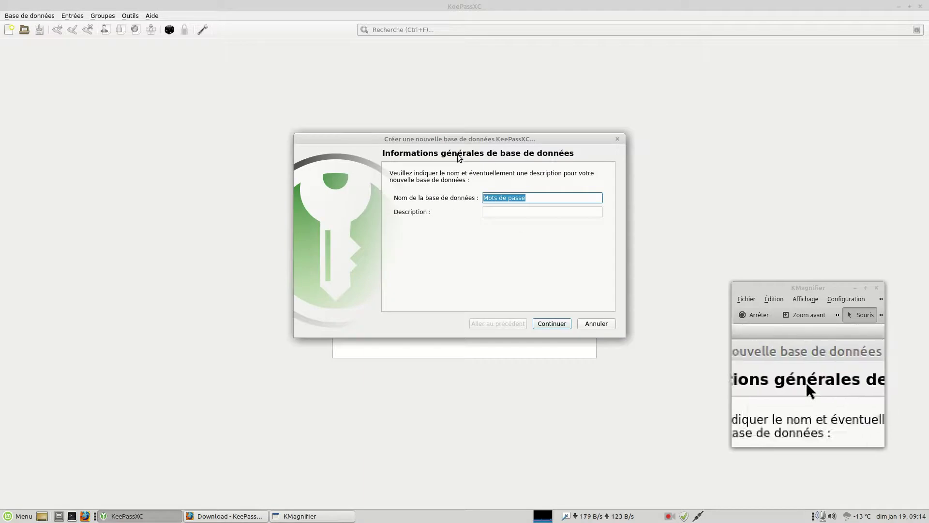
{"action": "left_click_drag", "start_coordinate": [458, 139], "coordinate": [421, 165]}
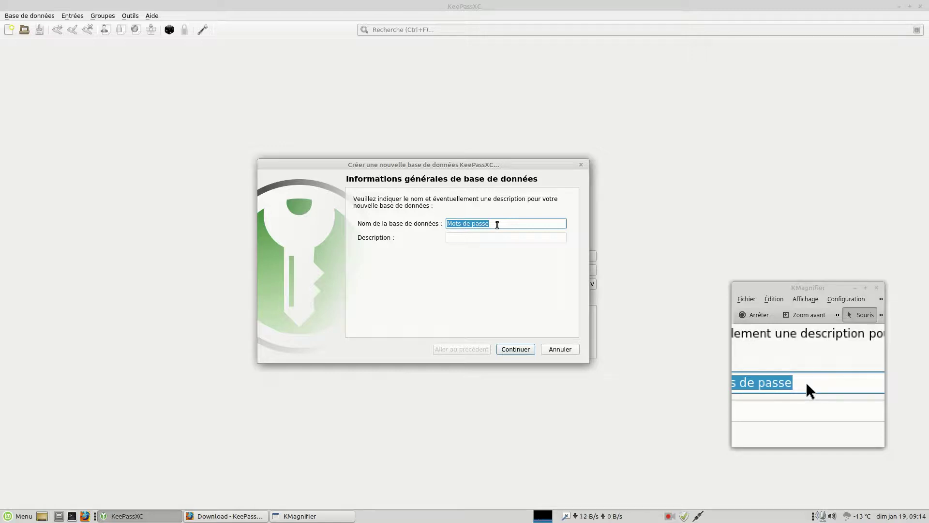
Enter 'Tests infos mots de passe' as the database name, fixing typos along the way.
{"action": "type", "text": "Te"}
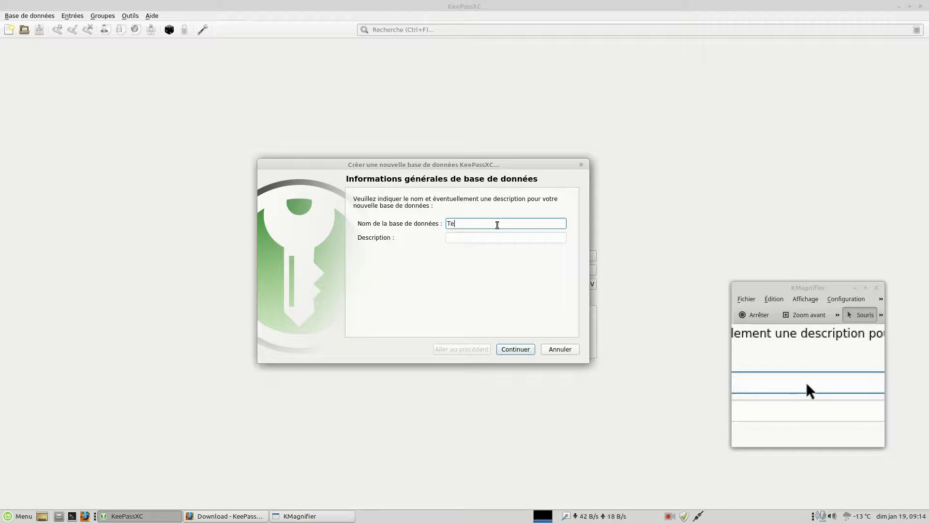
{"action": "type", "text": "sts infos mo"}
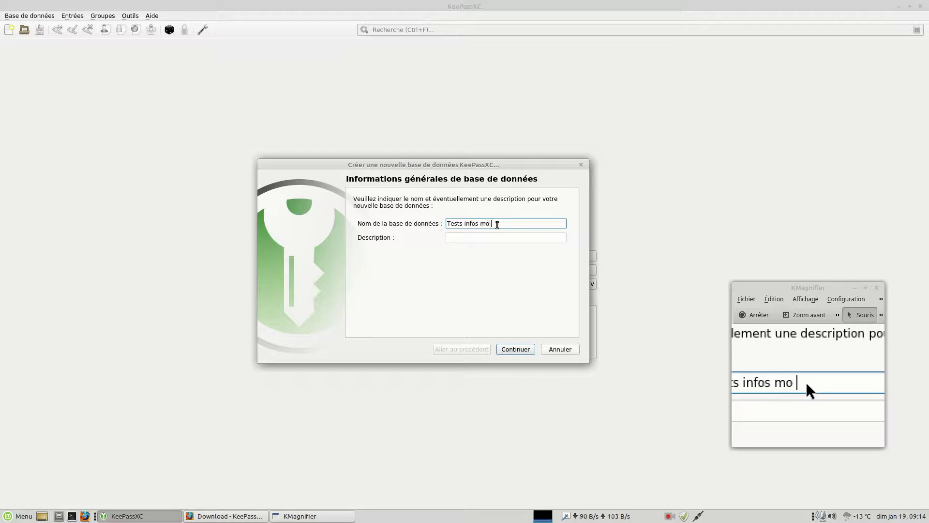
{"action": "key", "text": "BackSpace"}
{"action": "type", "text": "ts "}
{"action": "type", "text": "de p0asse"}
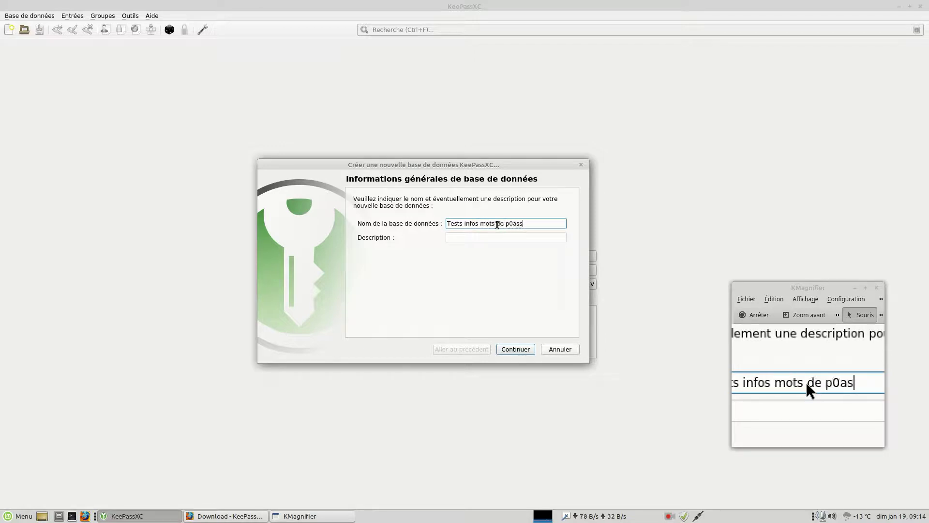
{"action": "key", "text": "BackSpace"}
{"action": "key", "text": "BackSpace"}
{"action": "key", "text": "BackSpace"}
{"action": "key", "text": "BackSpace"}
{"action": "key", "text": "BackSpace"}
{"action": "type", "text": "as"}
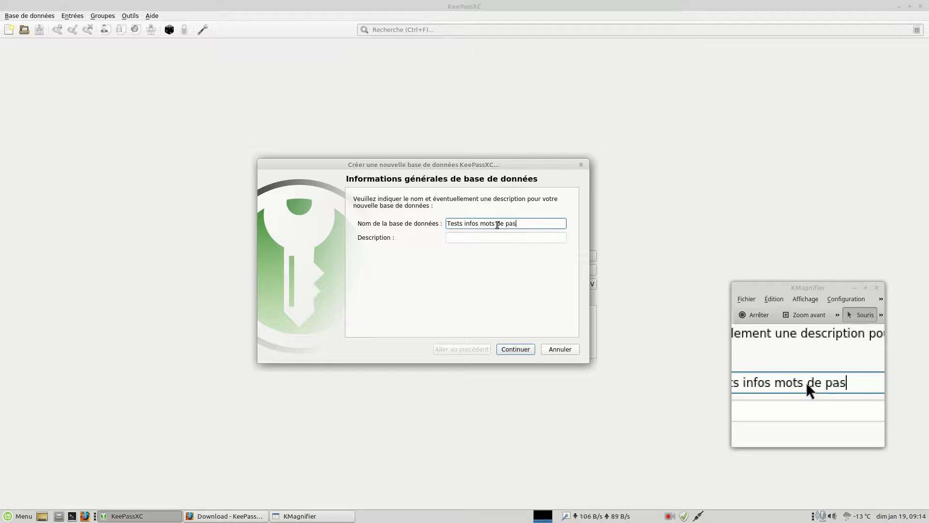
{"action": "type", "text": "ses"}
{"action": "key", "text": "BackSpace"}
{"action": "left_click", "coordinate": [489, 239]}
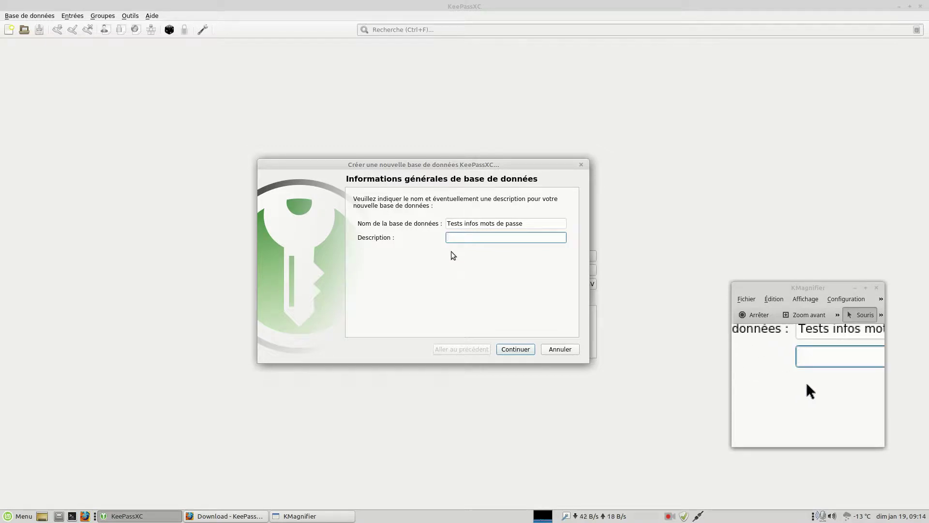
Continue to the encryption settings page showing 1.0 s decryption time and KDBX 4.0 format.
{"action": "left_click", "coordinate": [522, 352]}
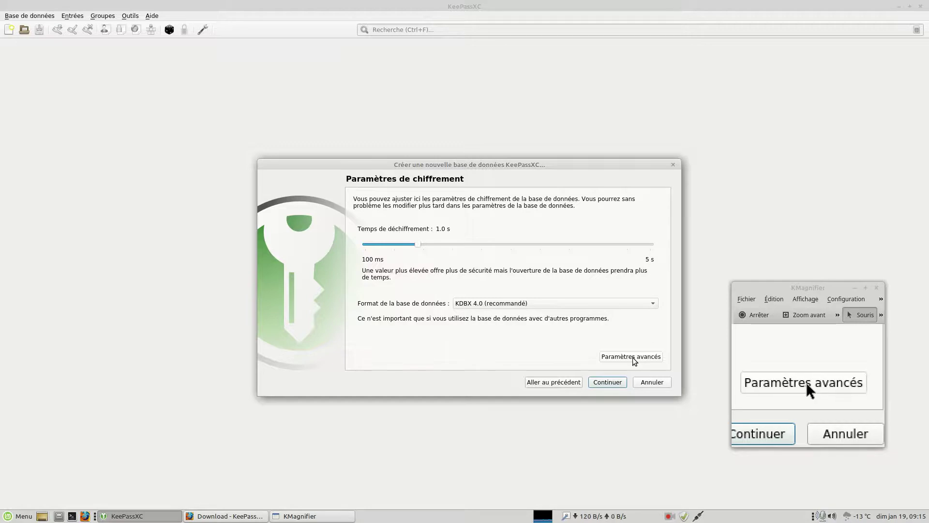
Reveal the advanced encryption settings: AES 256-bit, Argon2, 10 rounds, 64 MiB, 2 threads.
{"action": "left_click", "coordinate": [632, 357]}
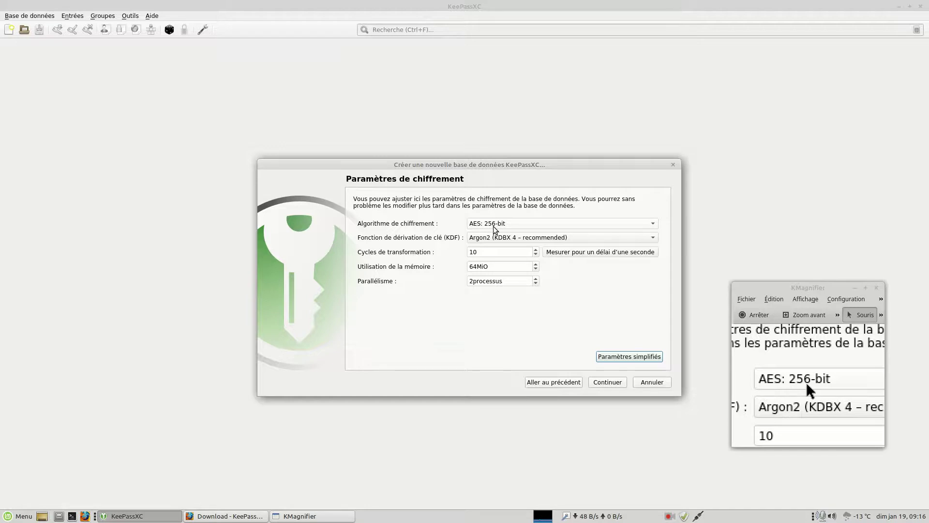
Keep AES 256-bit as the encryption algorithm and return to the simplified encryption settings.
{"action": "left_click", "coordinate": [512, 222]}
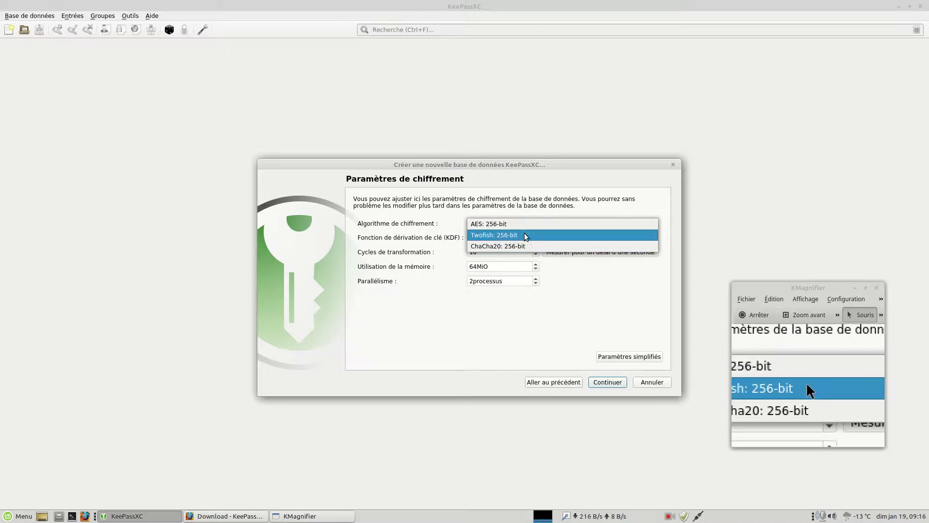
{"action": "left_click", "coordinate": [530, 201]}
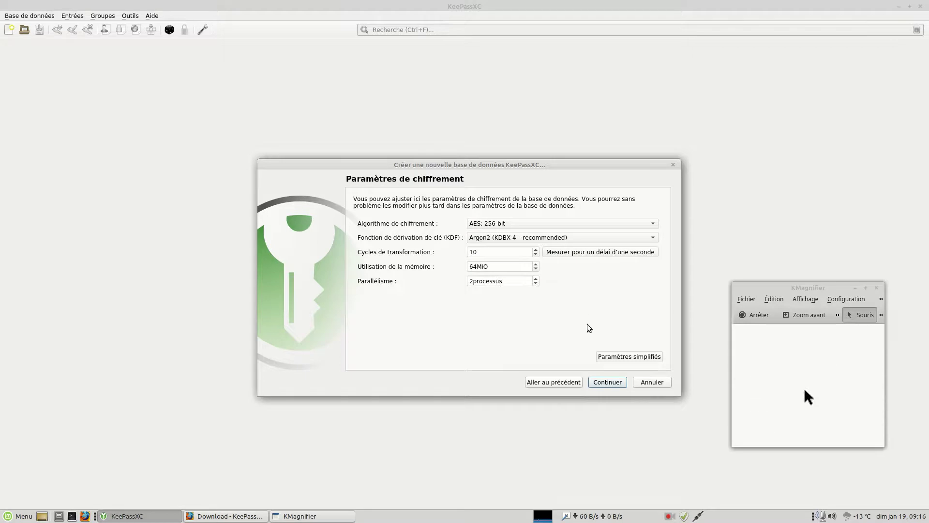
{"action": "left_click", "coordinate": [621, 356]}
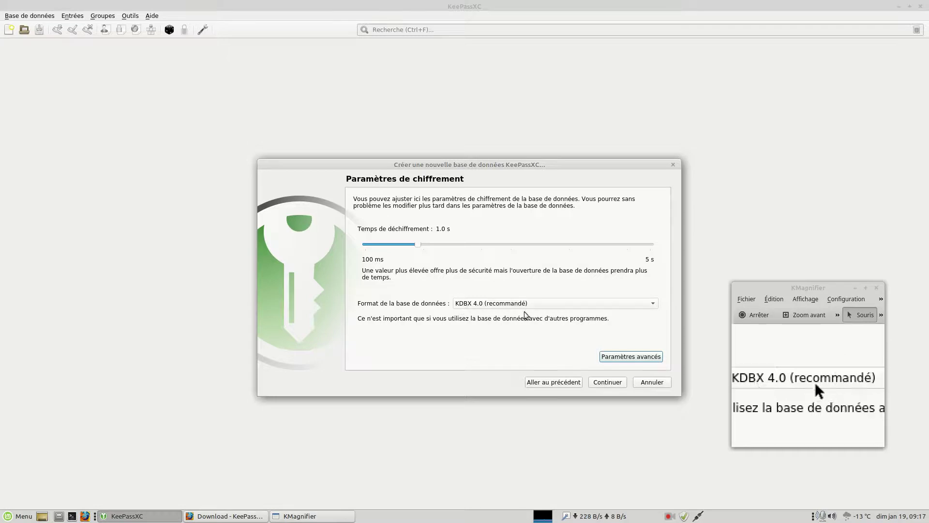
Move on to the master key page and type the master password.
{"action": "left_click", "coordinate": [608, 383]}
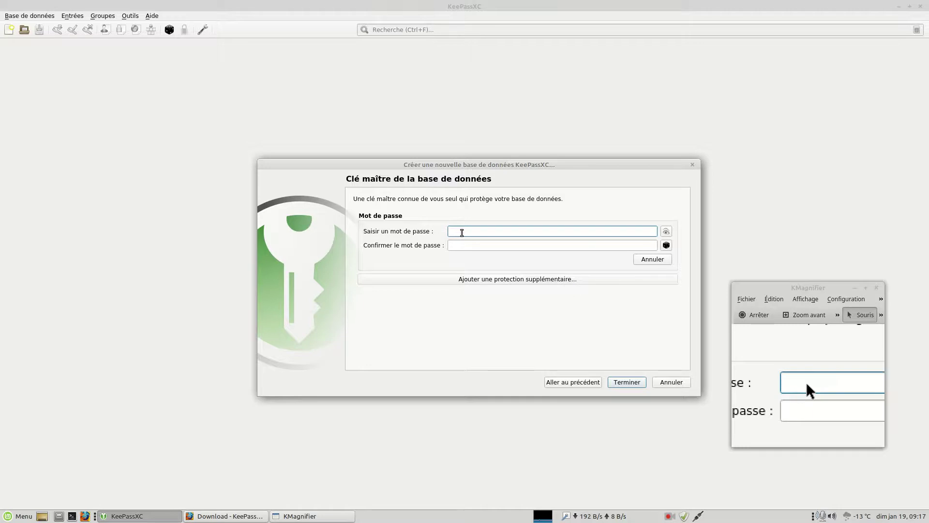
{"action": "type", "text": "abc"}
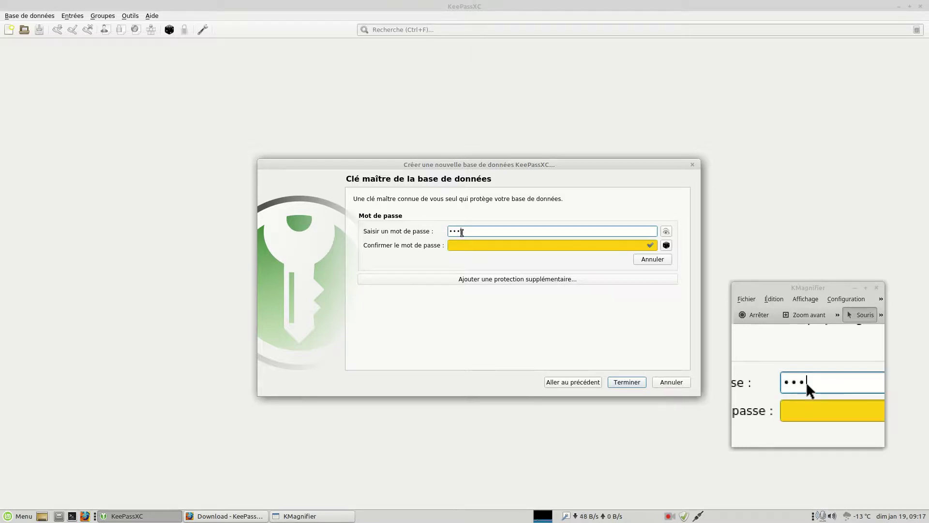
{"action": "type", "text": "defgh"}
{"action": "key", "text": "Tab"}
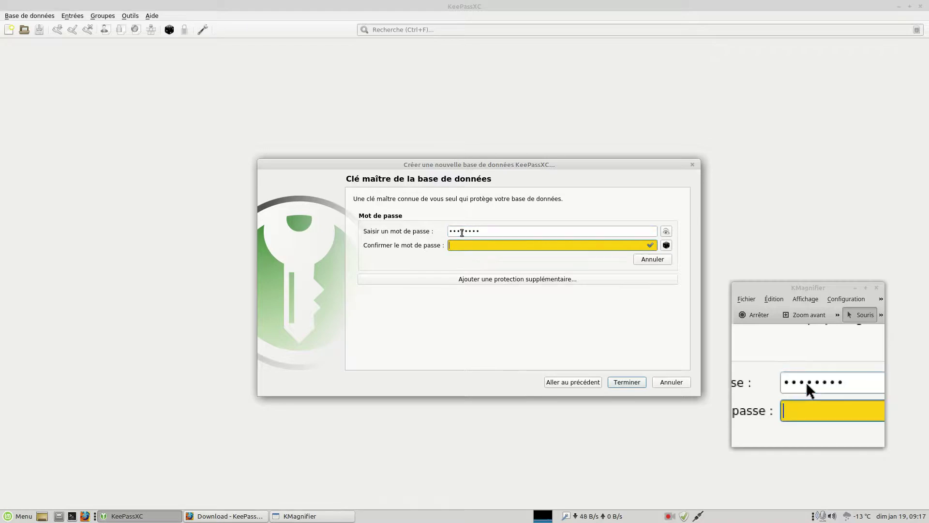
{"action": "type", "text": "abcdefgh"}
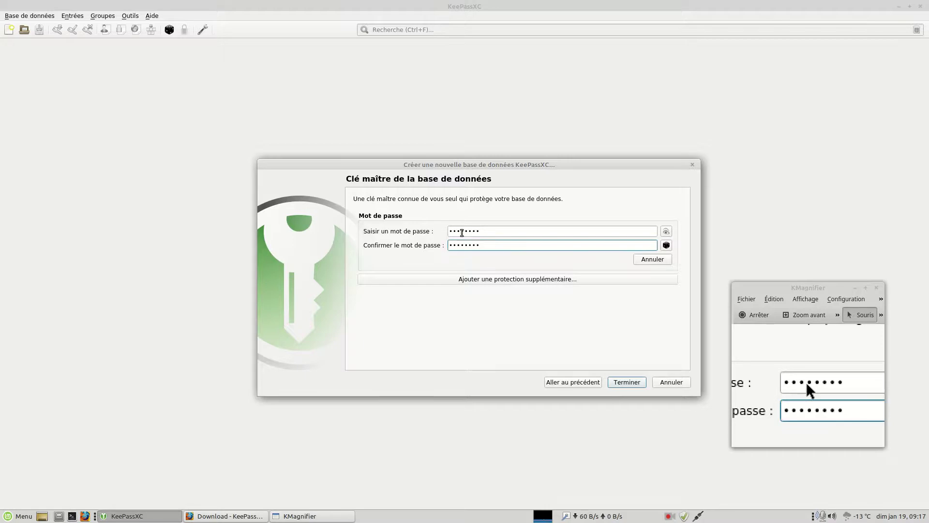
{"action": "left_click", "coordinate": [491, 235]}
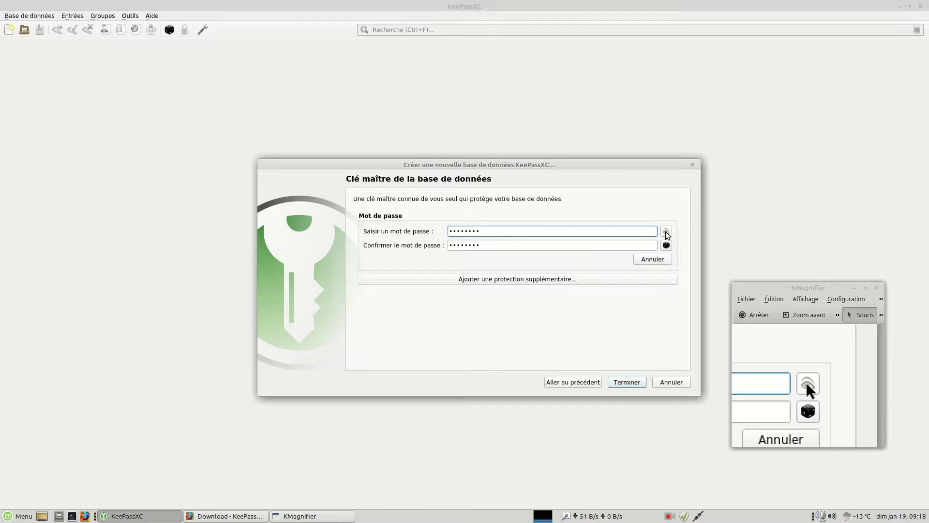
Check the passwords in plain text and retype the confirmation until it matches.
{"action": "left_click", "coordinate": [666, 232]}
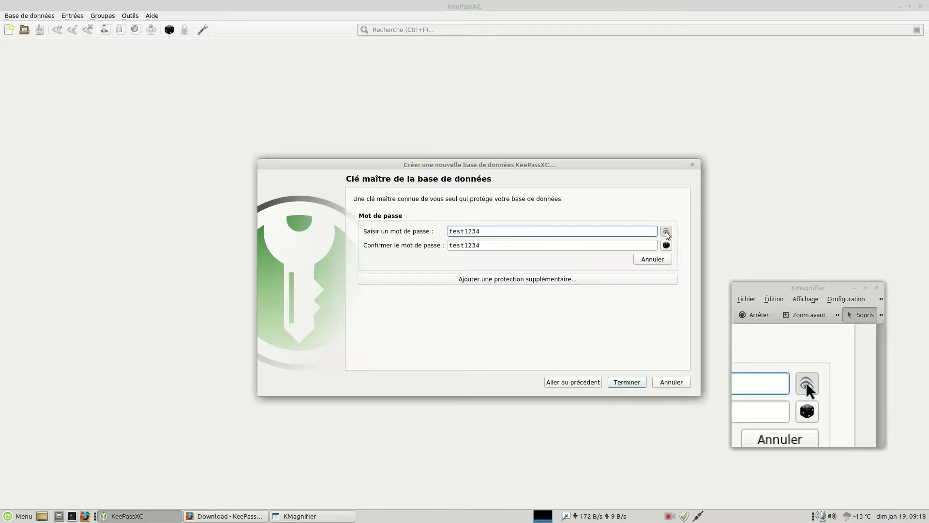
{"action": "left_click", "coordinate": [666, 233]}
{"action": "left_click", "coordinate": [507, 243]}
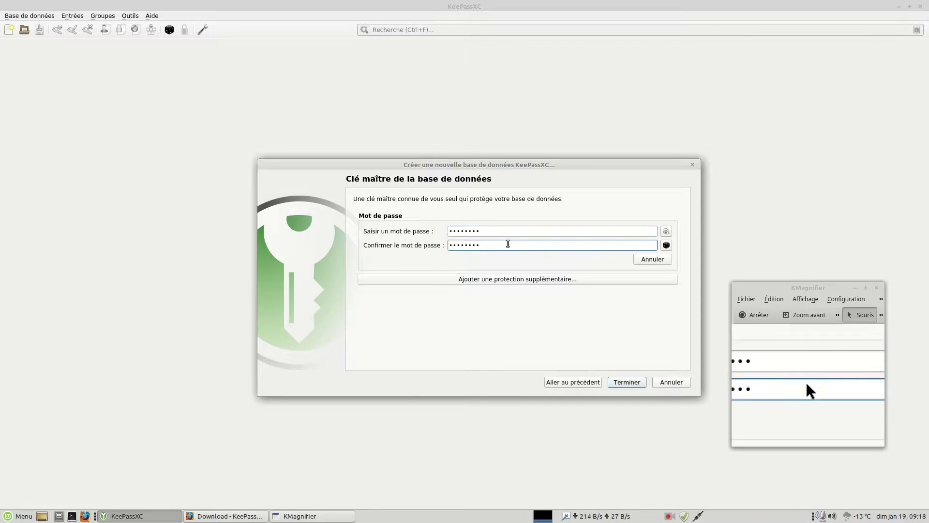
{"action": "key", "text": "BackSpace"}
{"action": "key", "text": "BackSpace"}
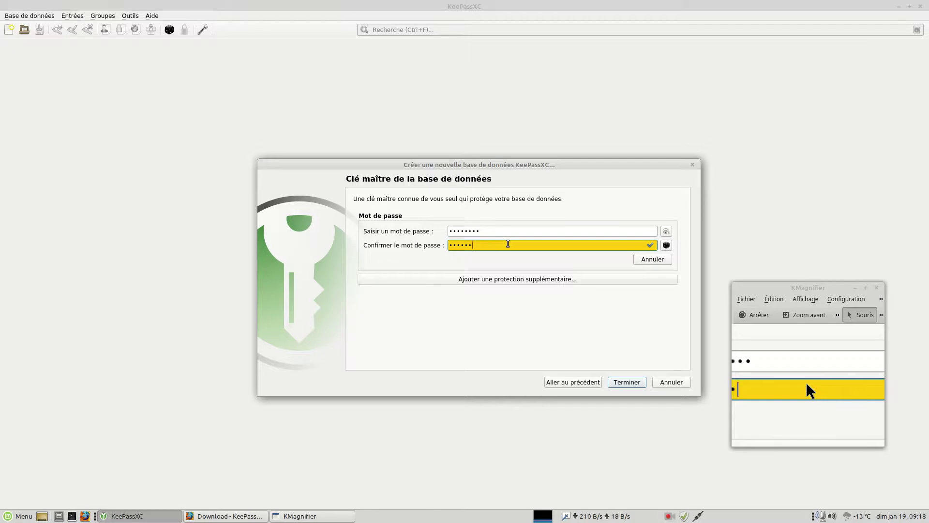
{"action": "type", "text": "ab"}
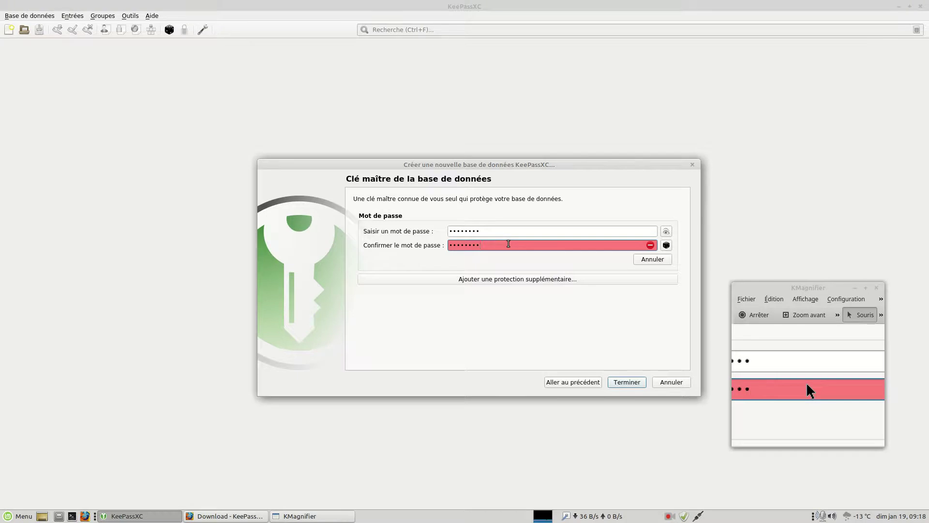
{"action": "mouse_move", "coordinate": [651, 246]}
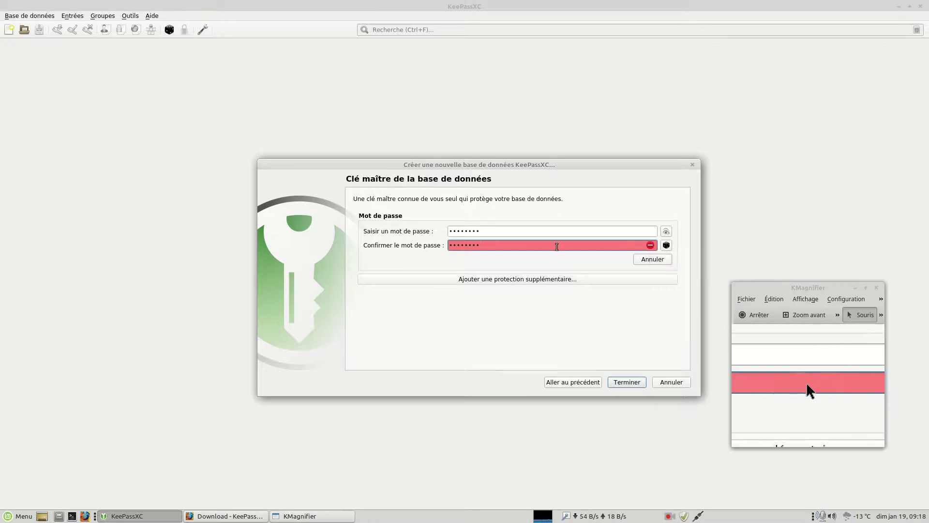
{"action": "key", "text": "BackSpace"}
{"action": "key", "text": "BackSpace"}
{"action": "key", "text": "BackSpace"}
{"action": "key", "text": "BackSpace"}
{"action": "key", "text": "BackSpace"}
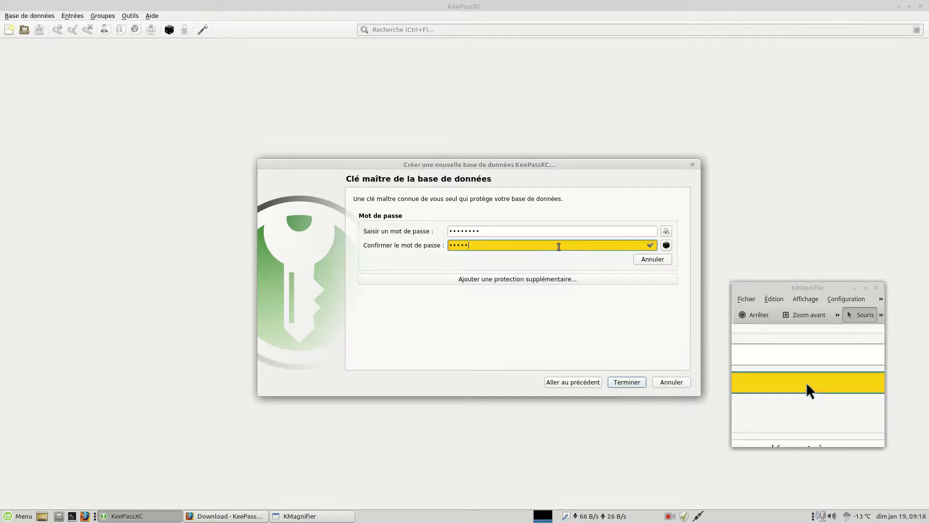
{"action": "key", "text": "BackSpace"}
{"action": "key", "text": "BackSpace"}
{"action": "key", "text": "BackSpace"}
{"action": "type", "text": "********"}
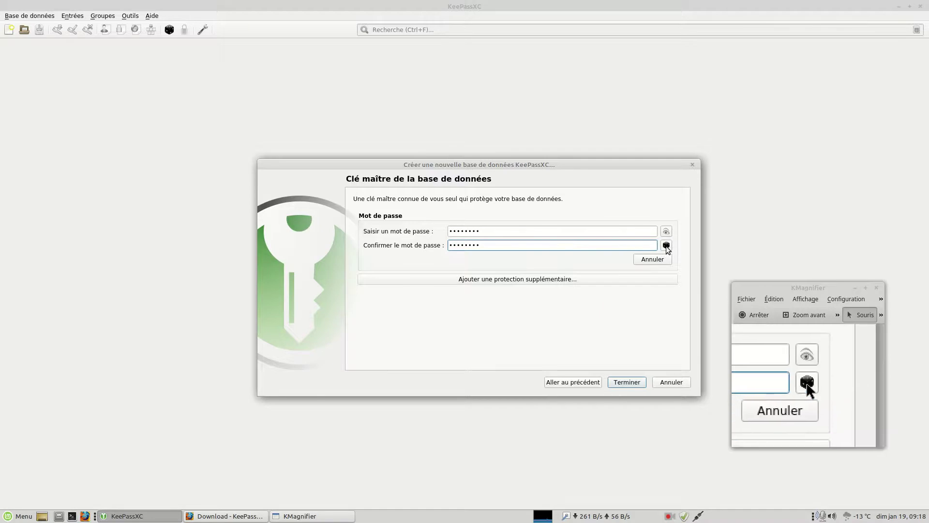
Review the key file and YubiKey protection options, then finish the master key setup.
{"action": "left_click", "coordinate": [505, 279]}
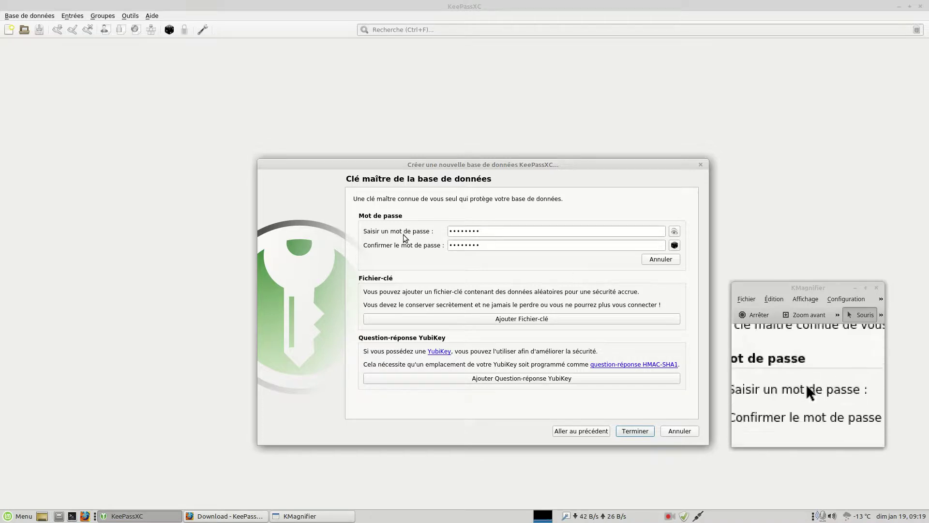
{"action": "left_click", "coordinate": [636, 430]}
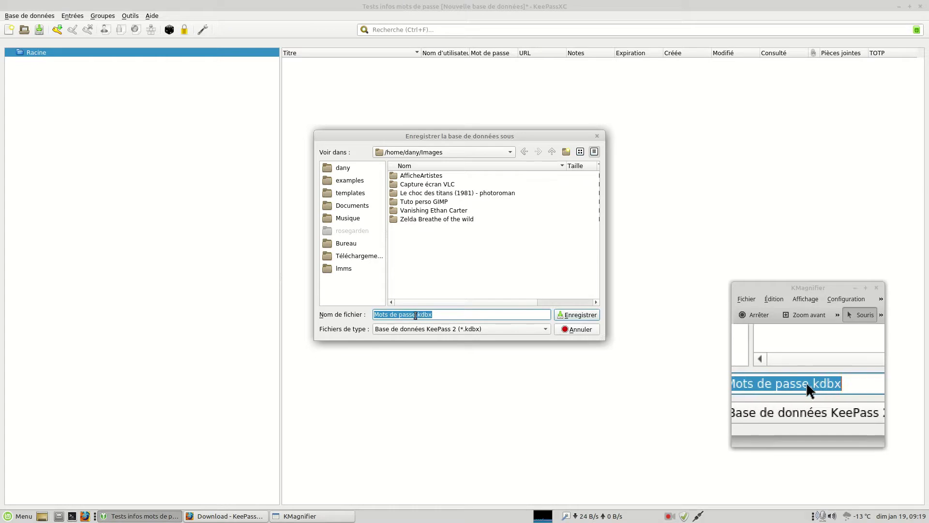
Save the database as 'Test mots de passe.kdbx' in the Téléchargements folder.
{"action": "left_click", "coordinate": [415, 315]}
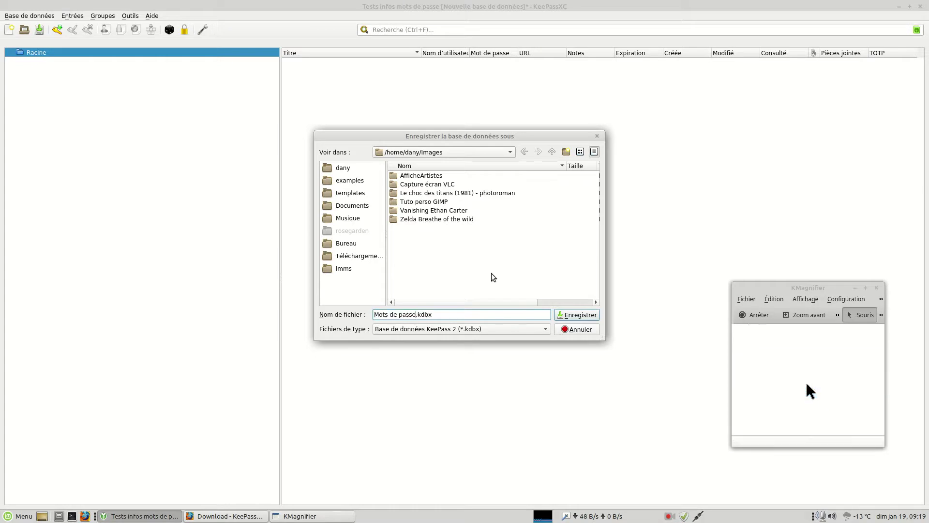
{"action": "key", "text": "BackSpace"}
{"action": "key", "text": "BackSpace"}
{"action": "key", "text": "BackSpace"}
{"action": "key", "text": "BackSpace"}
{"action": "key", "text": "BackSpace"}
{"action": "key", "text": "BackSpace"}
{"action": "key", "text": "BackSpace"}
{"action": "key", "text": "BackSpace"}
{"action": "key", "text": "BackSpace"}
{"action": "key", "text": "BackSpace"}
{"action": "key", "text": "BackSpace"}
{"action": "key", "text": "BackSpace"}
{"action": "key", "text": "BackSpace"}
{"action": "type", "text": "Test mots de passe"}
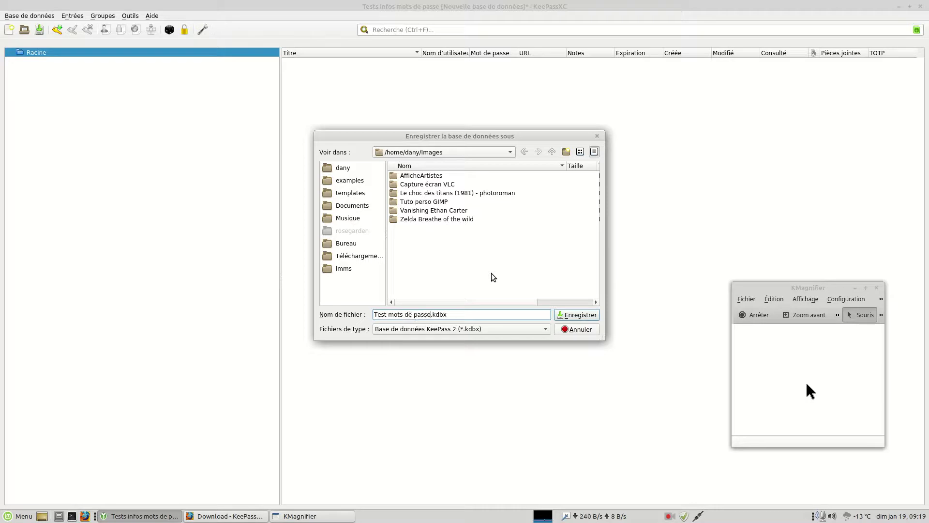
{"action": "left_click", "coordinate": [357, 255]}
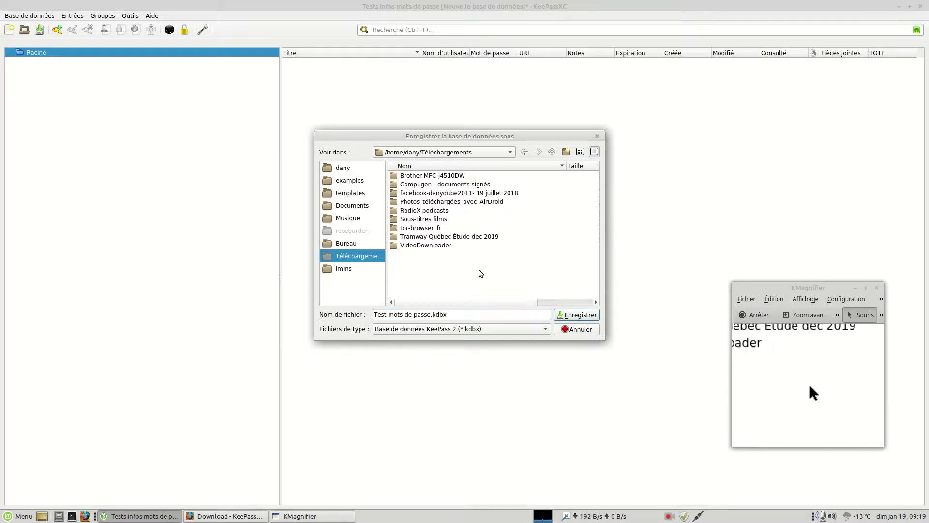
{"action": "left_click", "coordinate": [576, 316]}
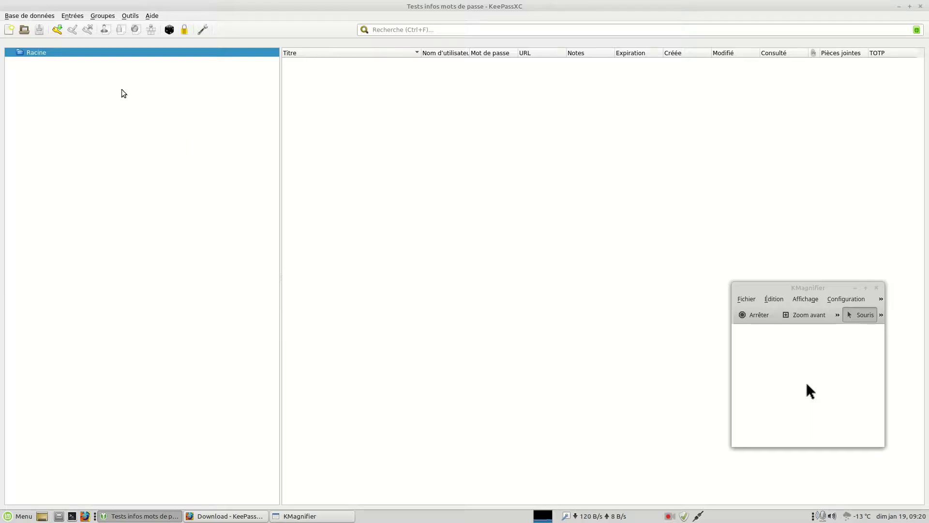
Create a new entry titled Facebook from the entry list's context menu.
{"action": "right_click", "coordinate": [385, 139]}
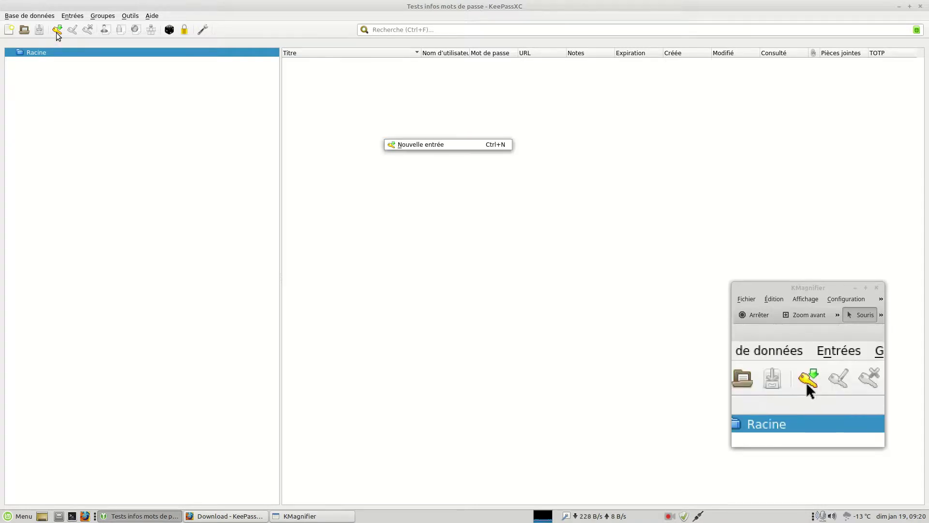
{"action": "left_click", "coordinate": [408, 144]}
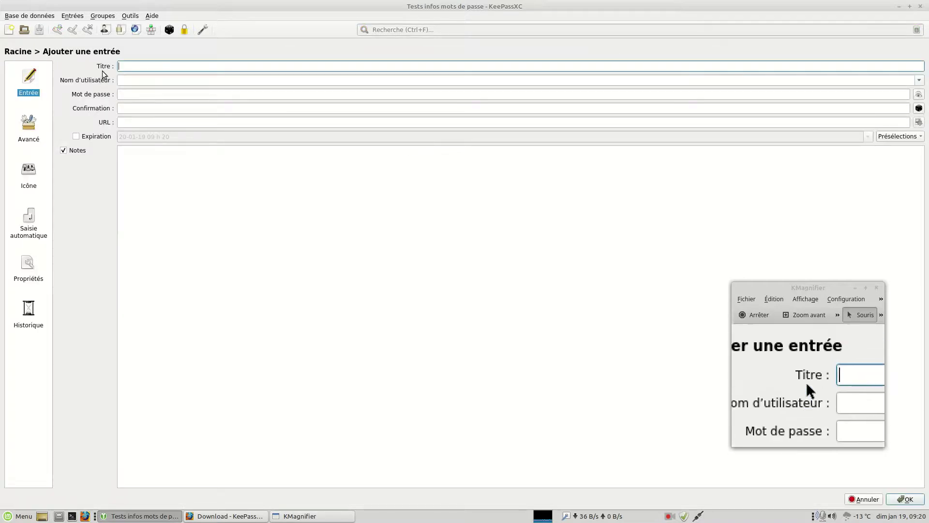
{"action": "type", "text": "Facebook"}
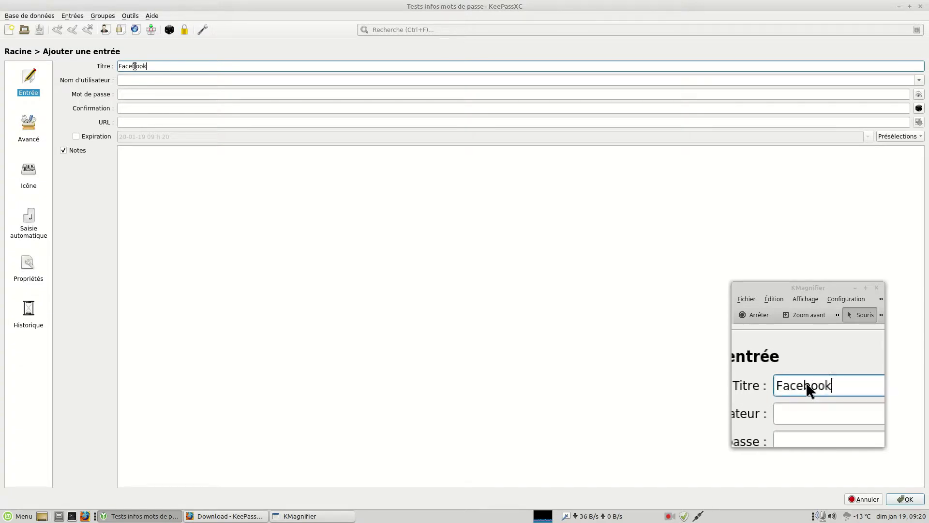
Enter the account's Gmail e-mail address as the entry's username.
{"action": "left_click", "coordinate": [135, 80]}
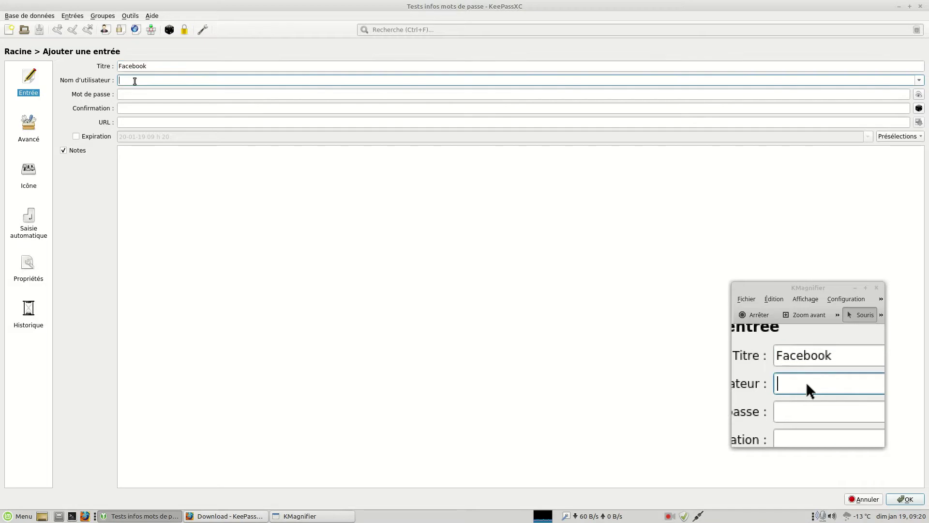
{"action": "type", "text": "b"}
{"action": "key", "text": "BackSpace"}
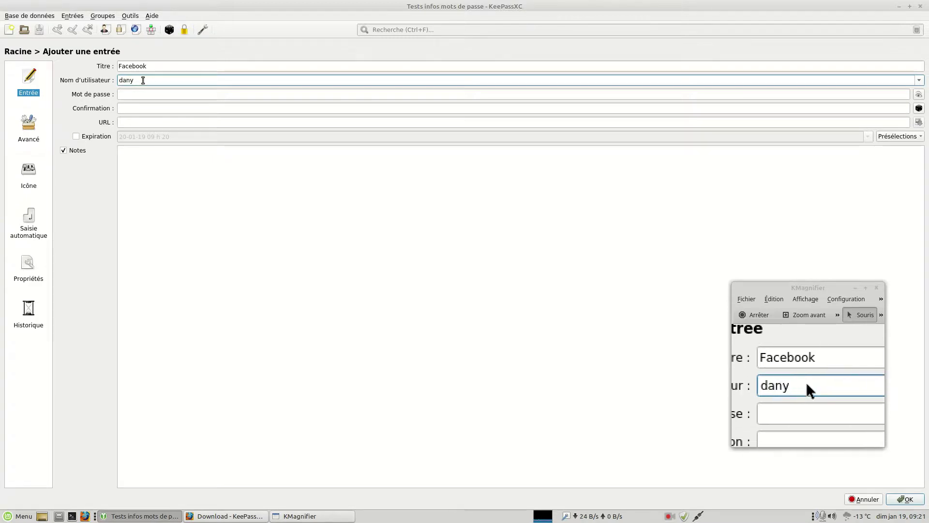
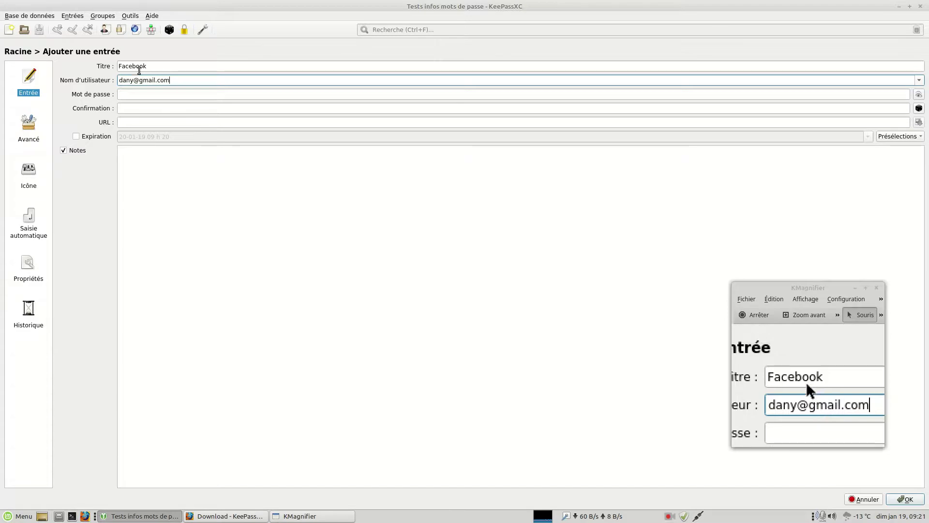
{"action": "left_click", "coordinate": [143, 93]}
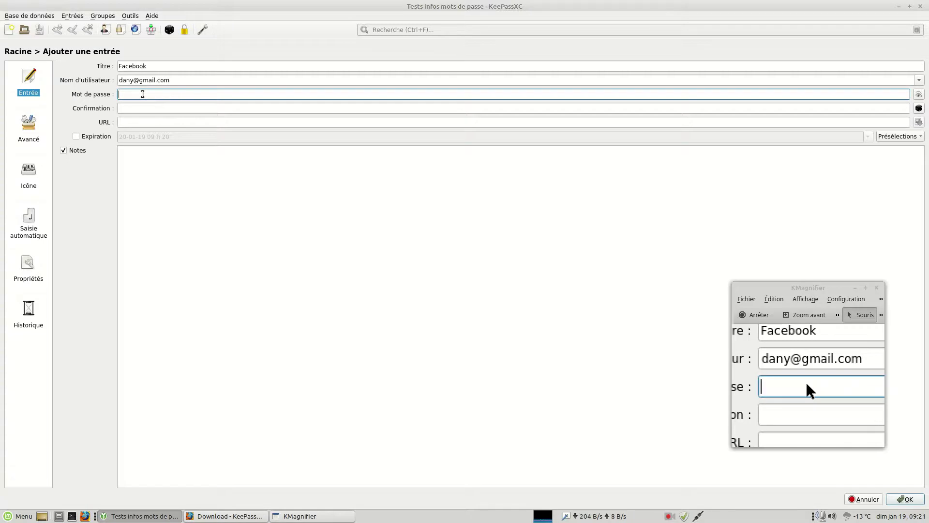
{"action": "type", "text": "••"}
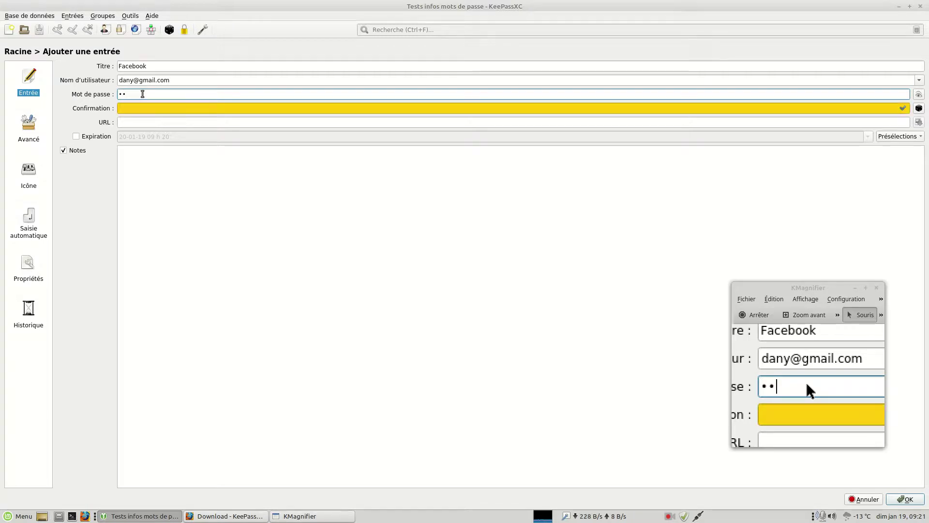
{"action": "key", "text": "BackSpace"}
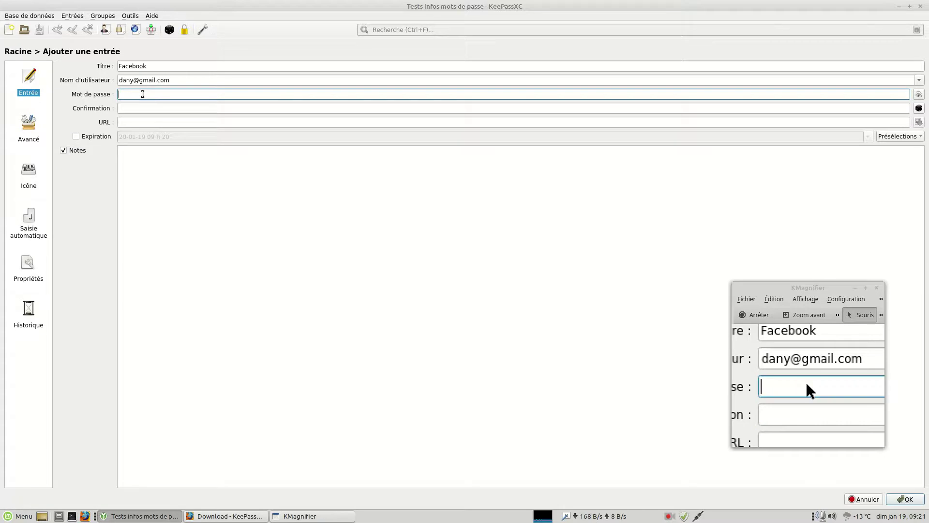
{"action": "type", "text": "•••••"}
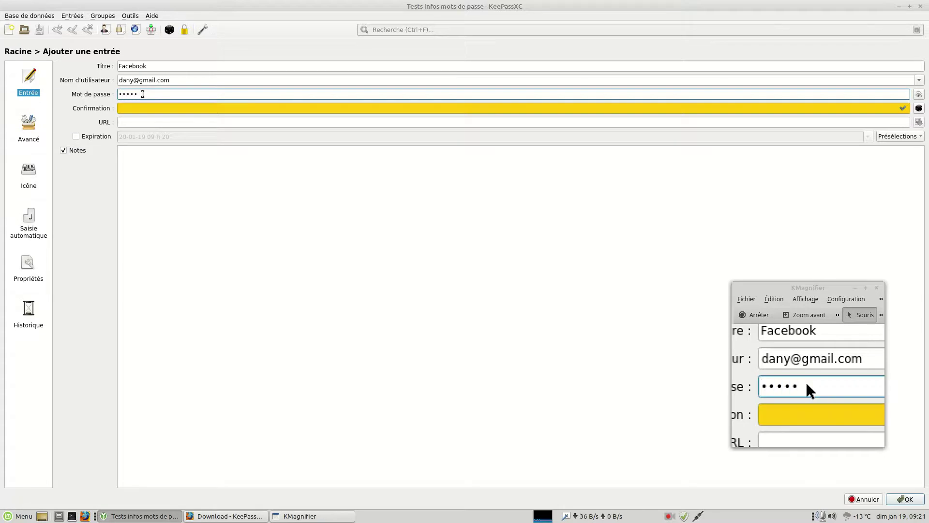
{"action": "type", "text": "••"}
{"action": "key", "text": "Tab"}
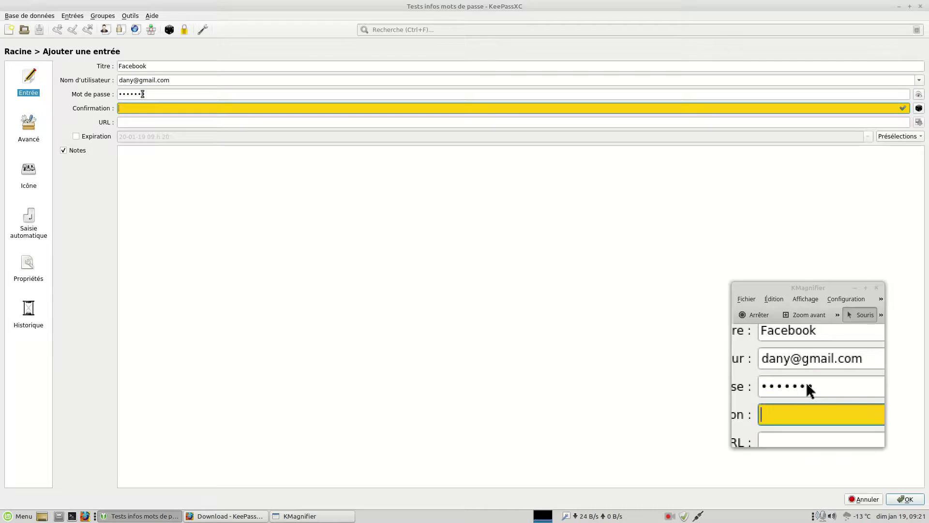
{"action": "type", "text": "•••••••"}
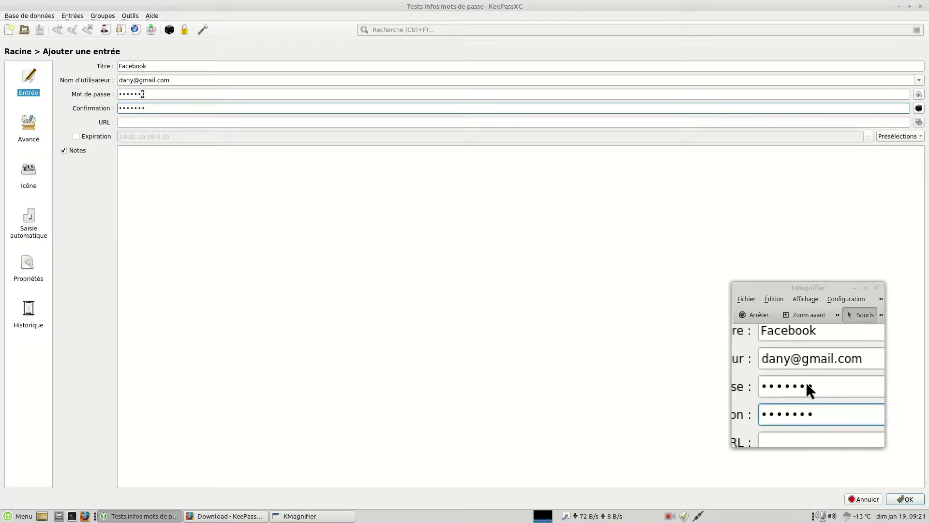
{"action": "left_click", "coordinate": [139, 123]}
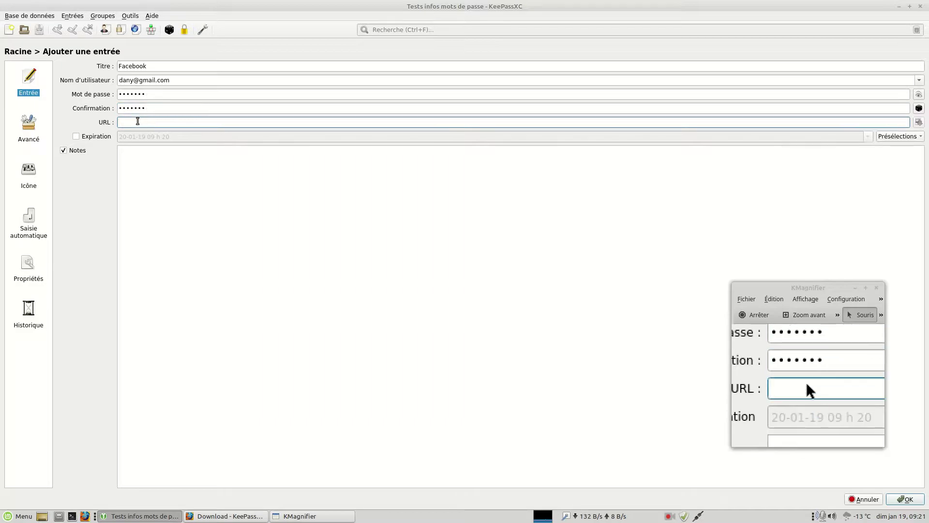
{"action": "type", "text": "http:"}
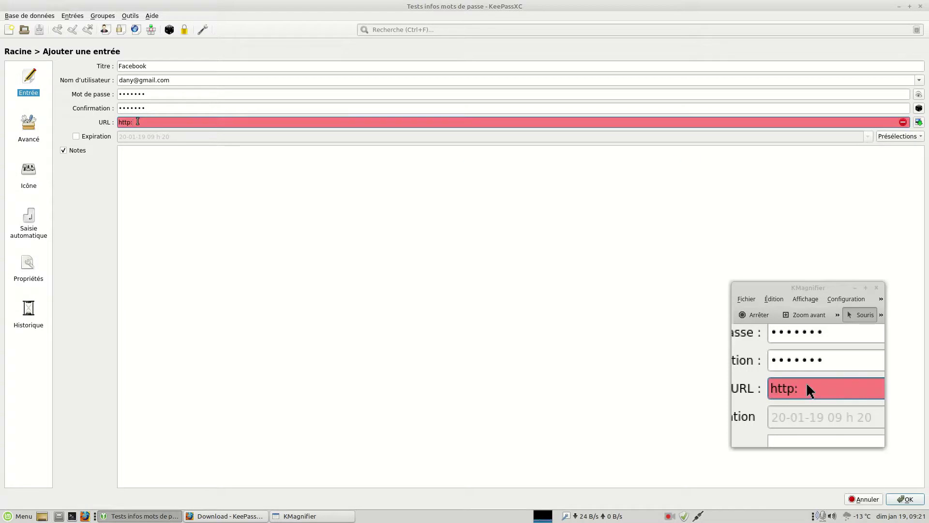
{"action": "type", "text": "//wwww."}
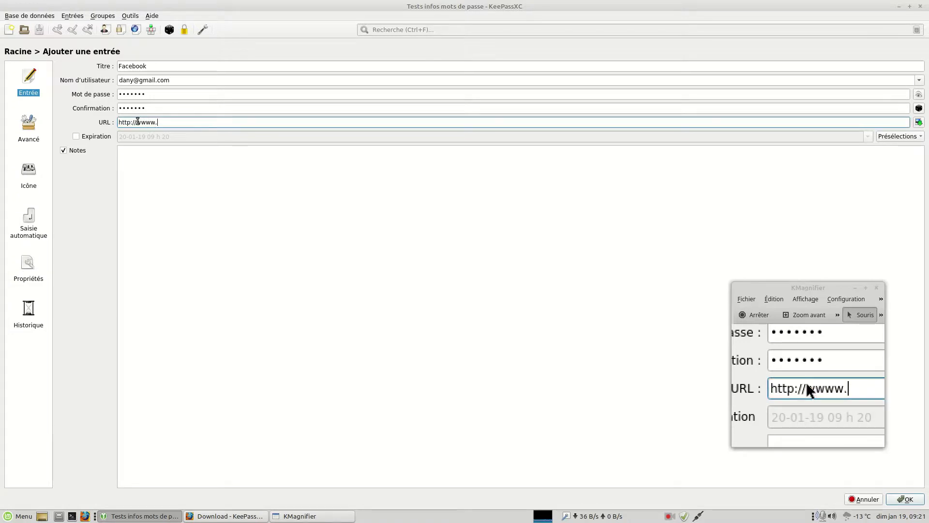
{"action": "type", "text": "facebook.com"}
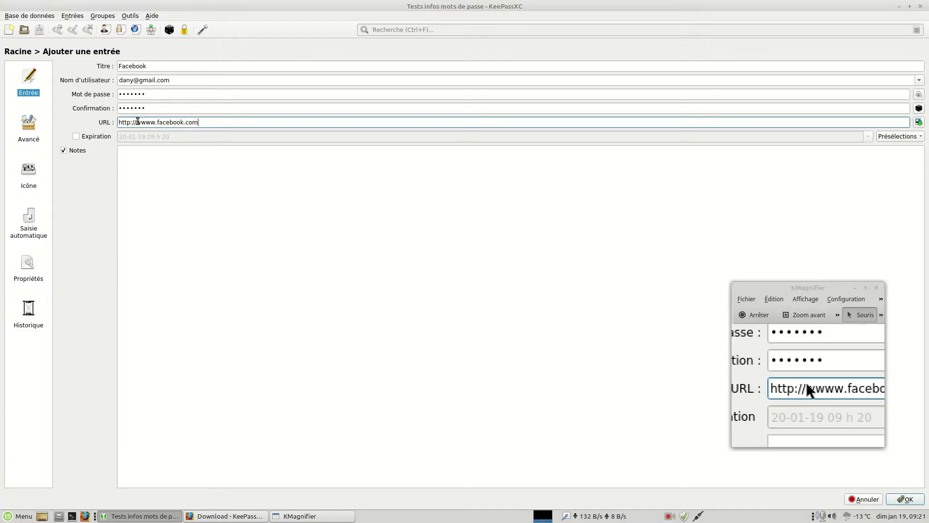
{"action": "left_click", "coordinate": [178, 159]}
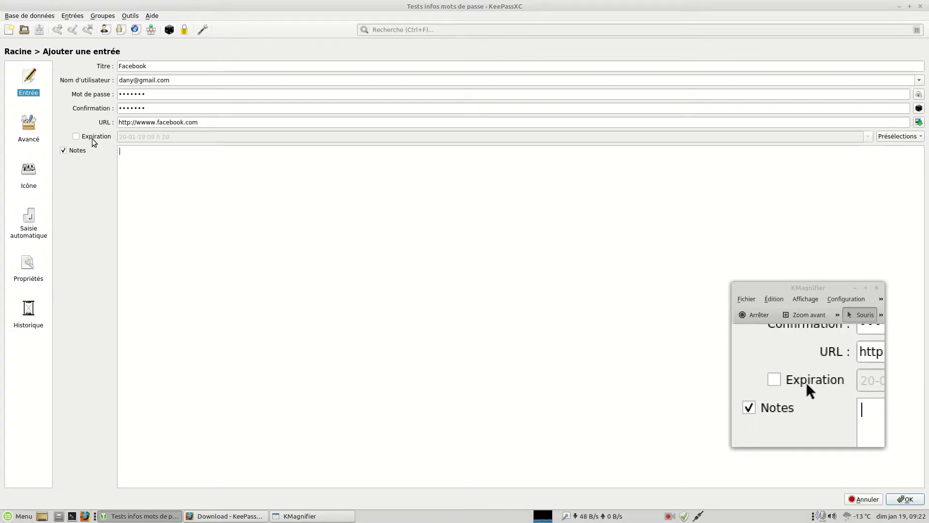
{"action": "left_click", "coordinate": [91, 139]}
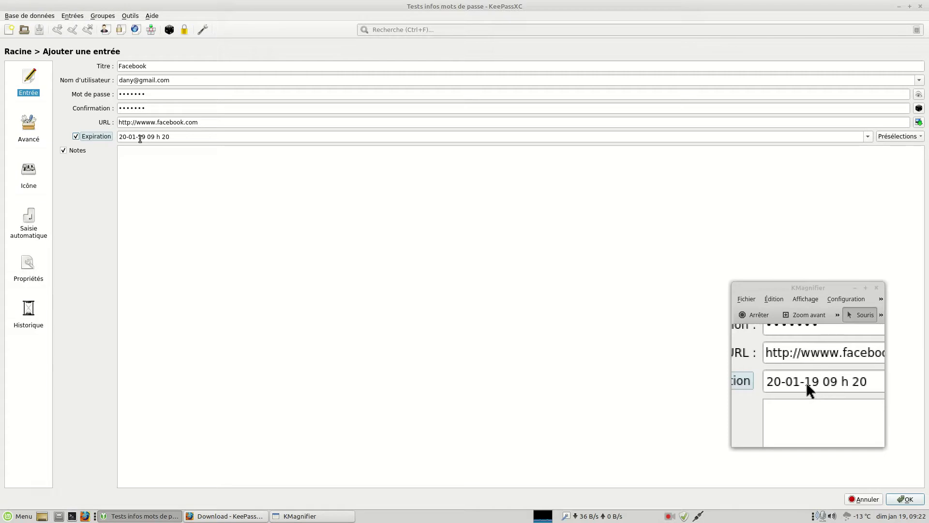
{"action": "left_click", "coordinate": [75, 138]}
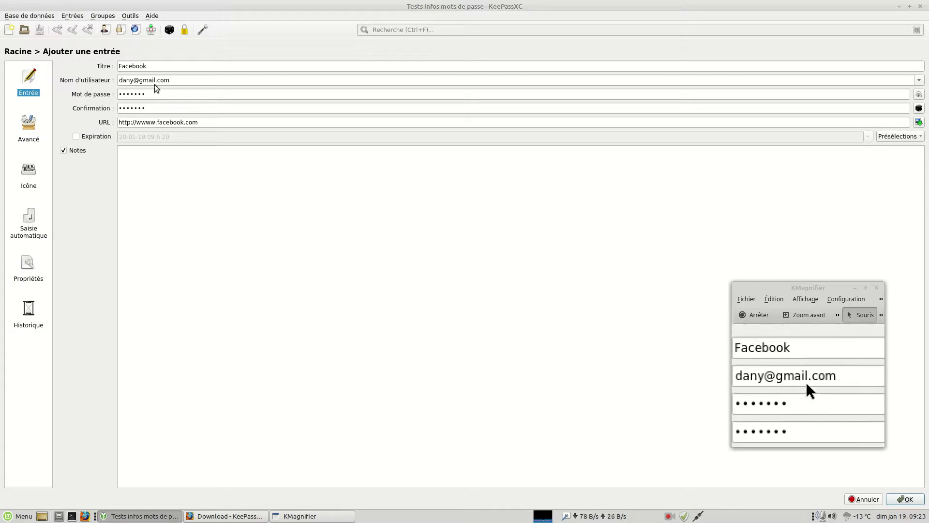
{"action": "type", "text": "dfghdsfghdfghdfghdgf"}
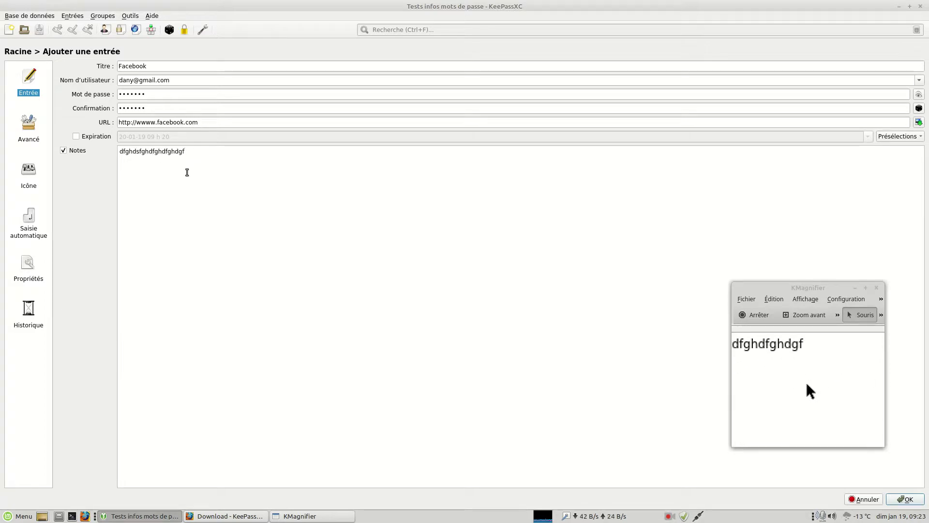
{"action": "key", "text": "BackSpace"}
{"action": "key", "text": "BackSpace"}
{"action": "key", "text": "BackSpace"}
{"action": "key", "text": "BackSpace"}
{"action": "key", "text": "BackSpace"}
{"action": "key", "text": "BackSpace"}
{"action": "key", "text": "BackSpace"}
{"action": "key", "text": "BackSpace"}
{"action": "key", "text": "BackSpace"}
{"action": "key", "text": "BackSpace"}
{"action": "key", "text": "BackSpace"}
{"action": "key", "text": "BackSpace"}
{"action": "key", "text": "BackSpace"}
{"action": "key", "text": "BackSpace"}
{"action": "key", "text": "BackSpace"}
{"action": "key", "text": "BackSpace"}
{"action": "key", "text": "BackSpace"}
{"action": "key", "text": "BackSpace"}
{"action": "key", "text": "BackSpace"}
{"action": "key", "text": "BackSpace"}
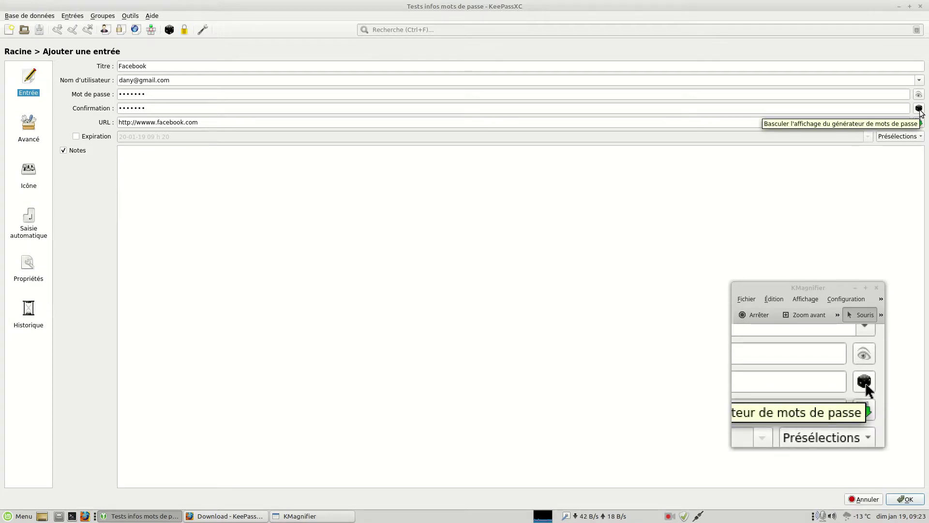
Open the password generator, toggle Simple and Avancé views, and regenerate a 16-character password.
{"action": "left_click", "coordinate": [919, 109]}
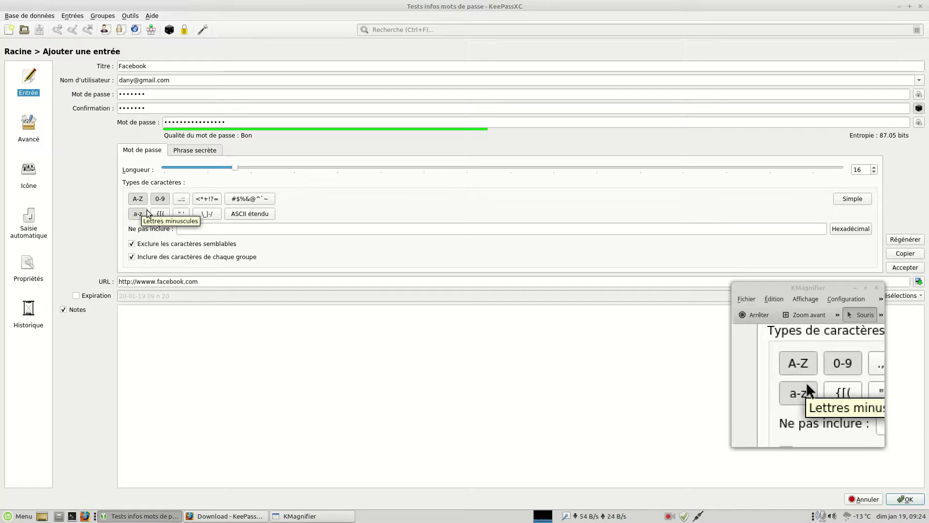
{"action": "left_click_drag", "start_coordinate": [780, 289], "coordinate": [773, 329]}
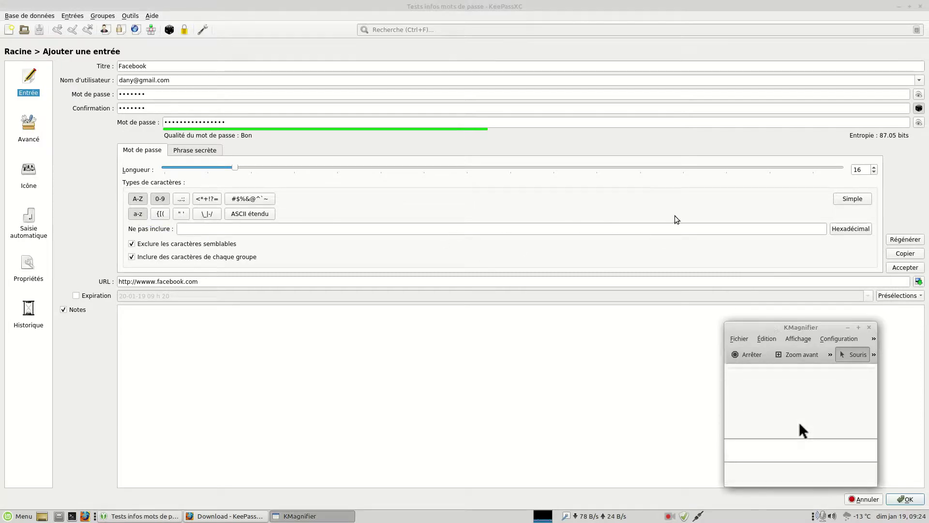
{"action": "left_click", "coordinate": [850, 202]}
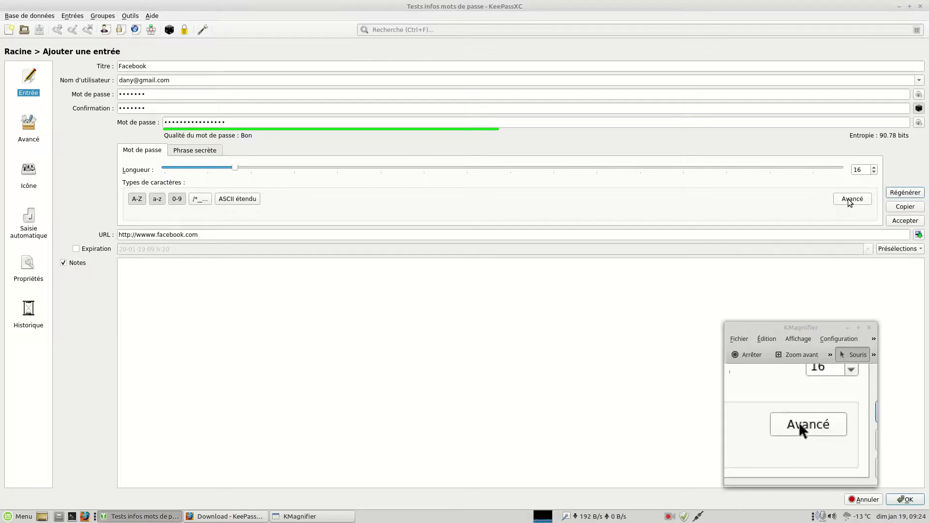
{"action": "left_click", "coordinate": [850, 203]}
{"action": "left_click", "coordinate": [910, 239]}
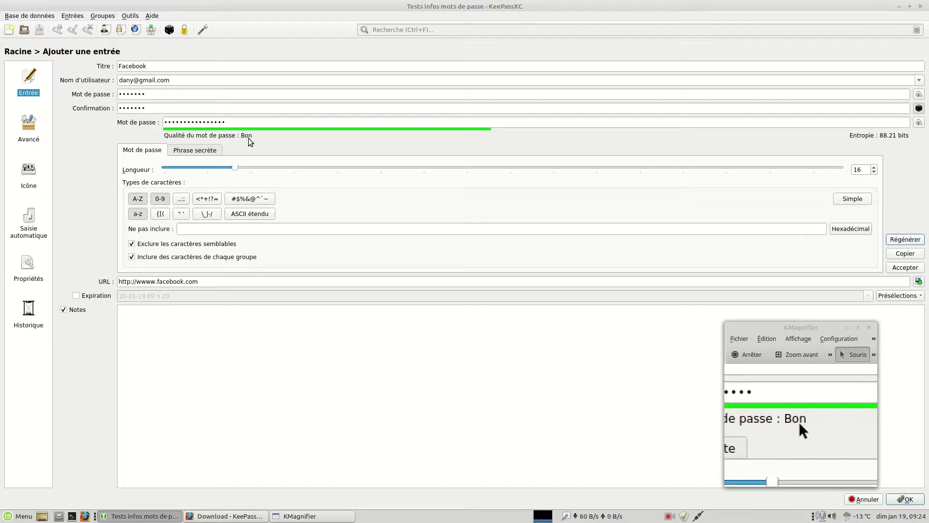
Reveal the password and toggle a-z, A-Z, 0-9 off and on for a letters-and-digits password.
{"action": "left_click", "coordinate": [919, 123]}
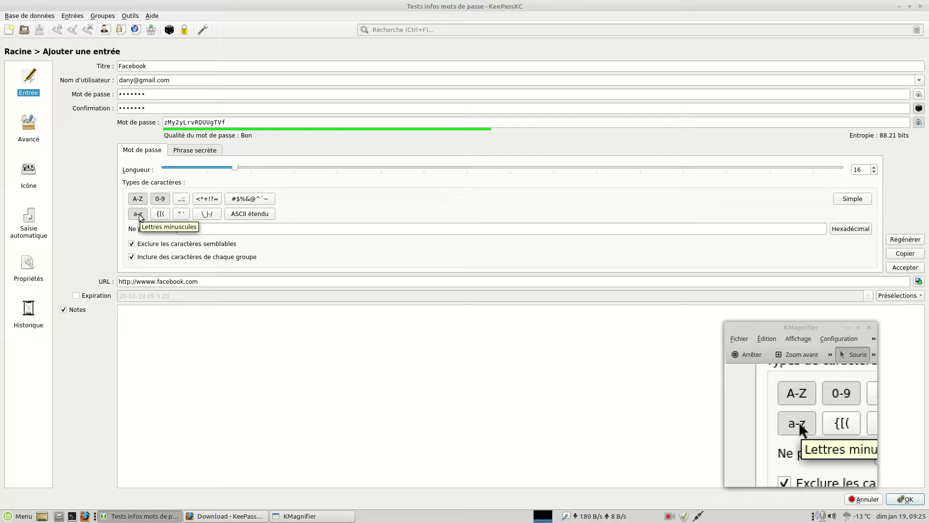
{"action": "left_click", "coordinate": [139, 215]}
{"action": "left_click", "coordinate": [140, 200]}
{"action": "left_click", "coordinate": [159, 200]}
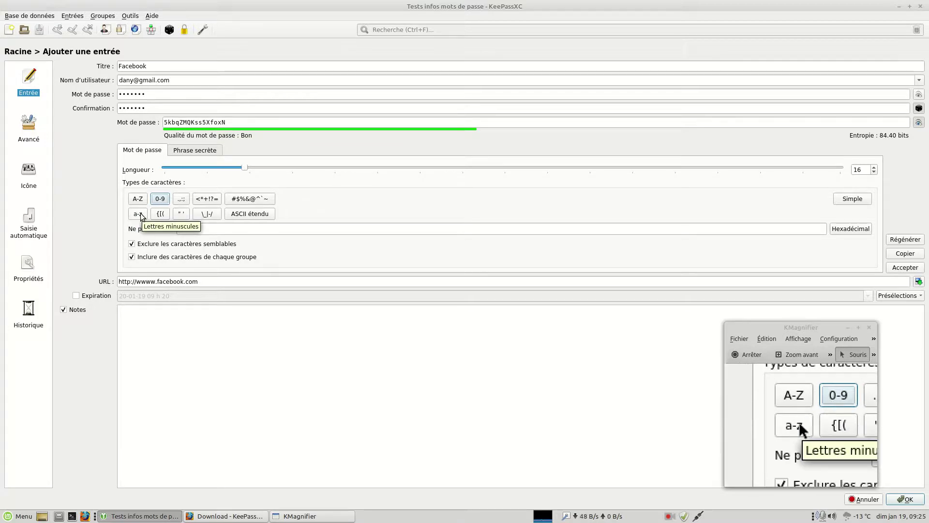
{"action": "left_click", "coordinate": [141, 214]}
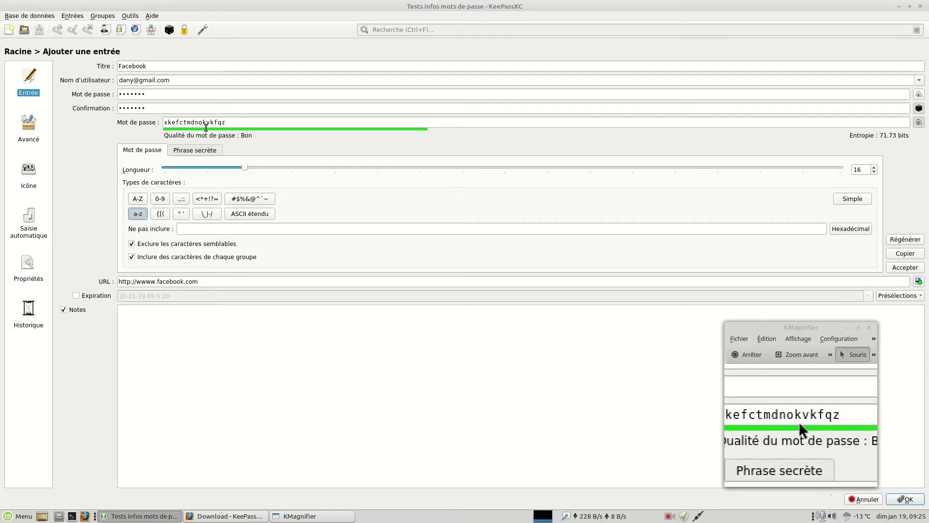
{"action": "left_click", "coordinate": [143, 201]}
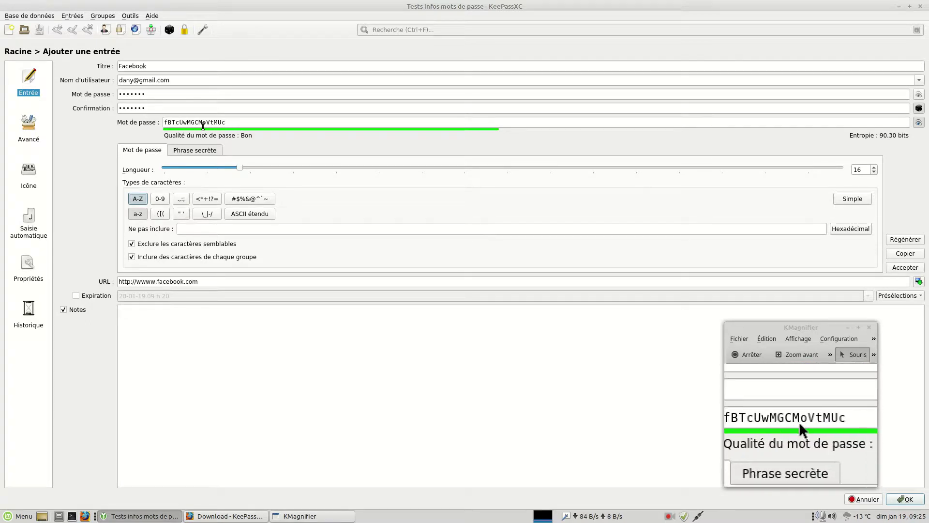
{"action": "left_click", "coordinate": [160, 201]}
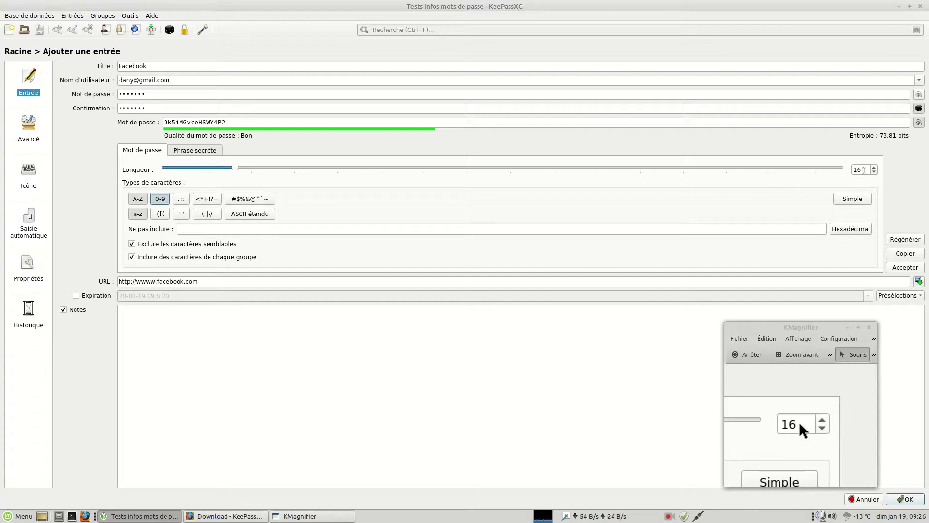
Reduce the password length to 8 characters and add math symbols to the character set.
{"action": "left_click", "coordinate": [874, 172]}
{"action": "left_click", "coordinate": [875, 172]}
{"action": "left_click", "coordinate": [875, 173]}
{"action": "left_click", "coordinate": [874, 172]}
{"action": "left_click", "coordinate": [874, 173]}
{"action": "left_click", "coordinate": [874, 172]}
{"action": "left_click", "coordinate": [875, 173]}
{"action": "left_click", "coordinate": [875, 172]}
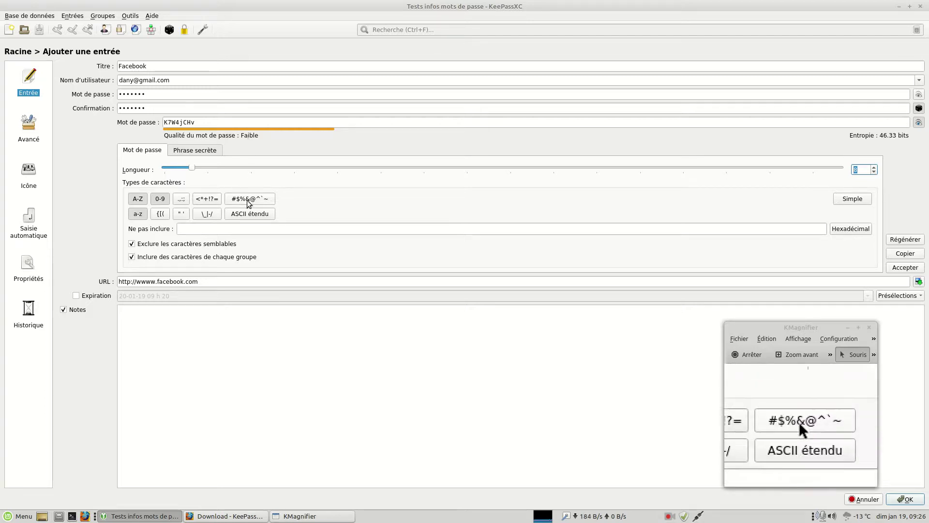
{"action": "left_click", "coordinate": [206, 199]}
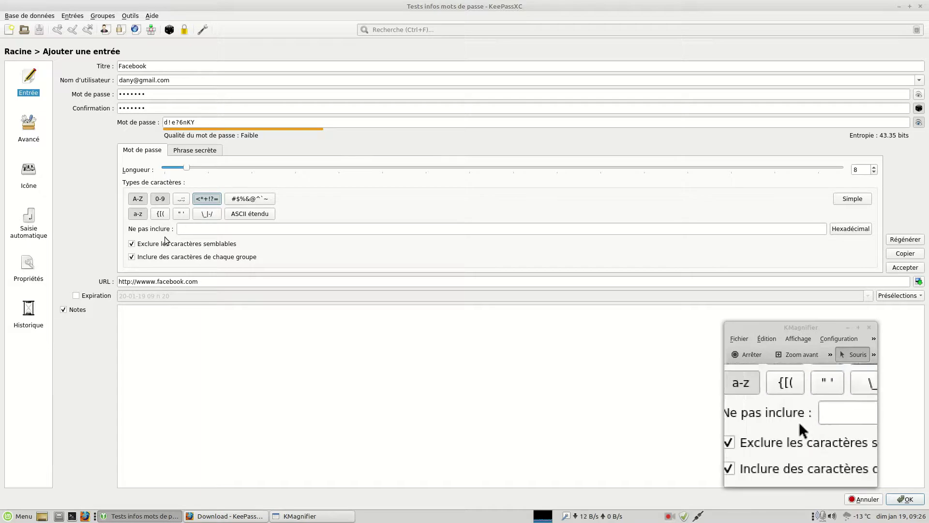
{"action": "mouse_move", "coordinate": [158, 247]}
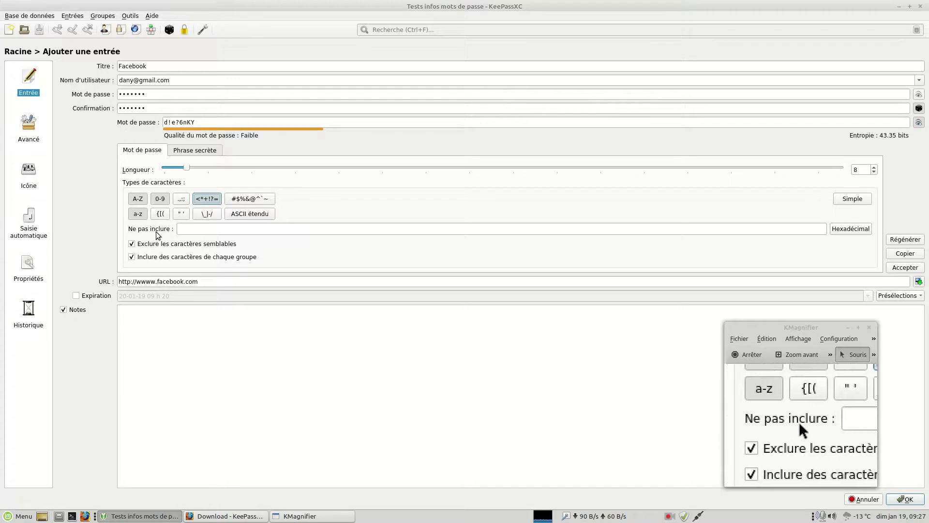
Exclude the characters Ku3, then clear the exclusion to regenerate the password.
{"action": "left_click", "coordinate": [192, 228]}
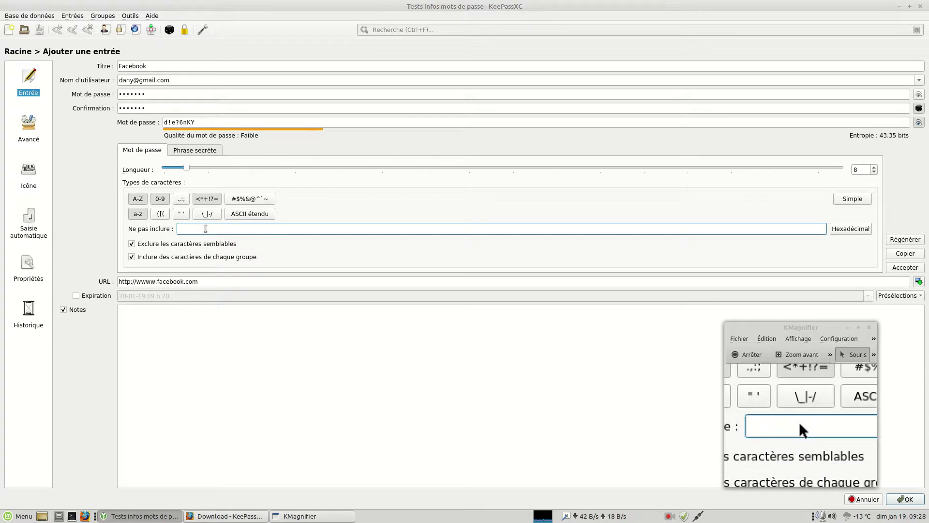
{"action": "type", "text": "K"}
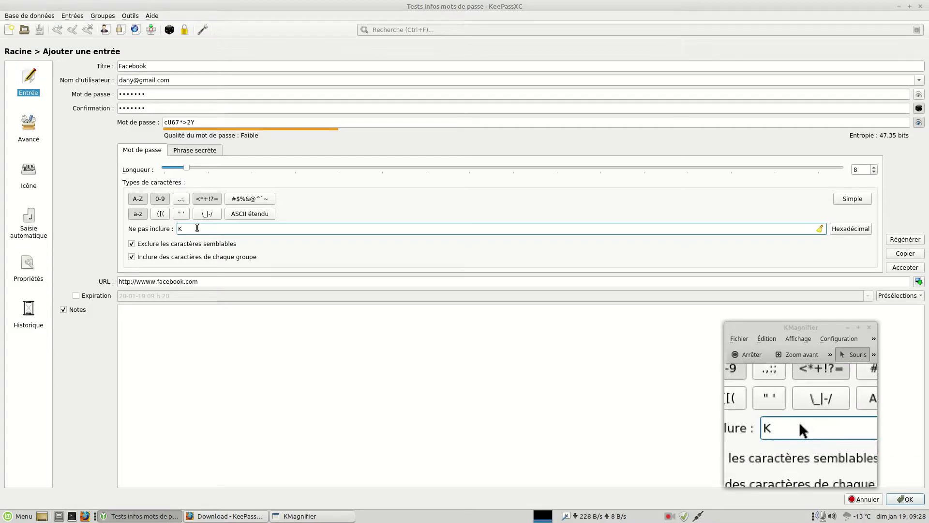
{"action": "type", "text": "u"}
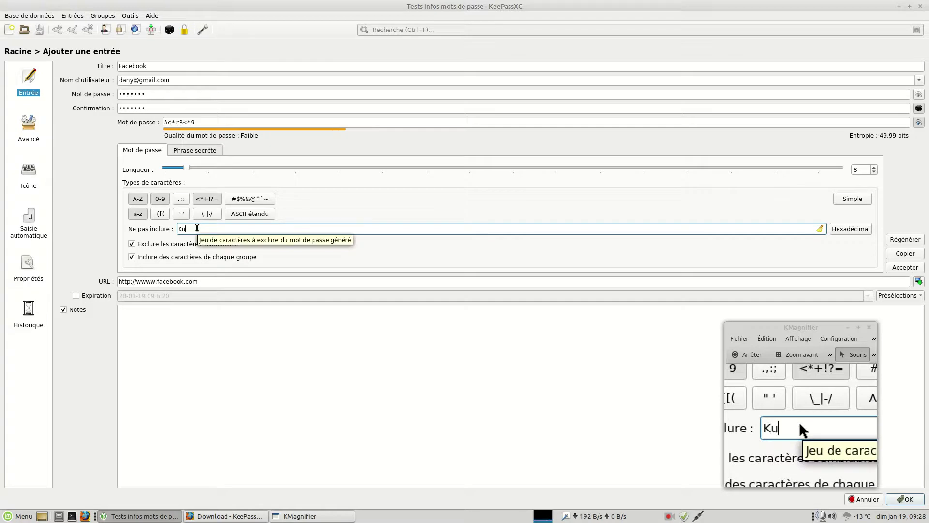
{"action": "type", "text": "3"}
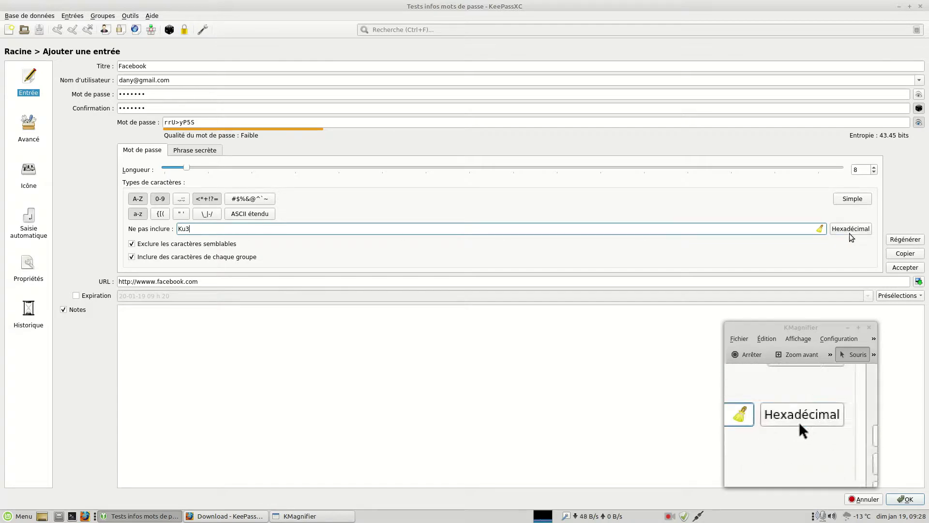
{"action": "left_click", "coordinate": [820, 228]}
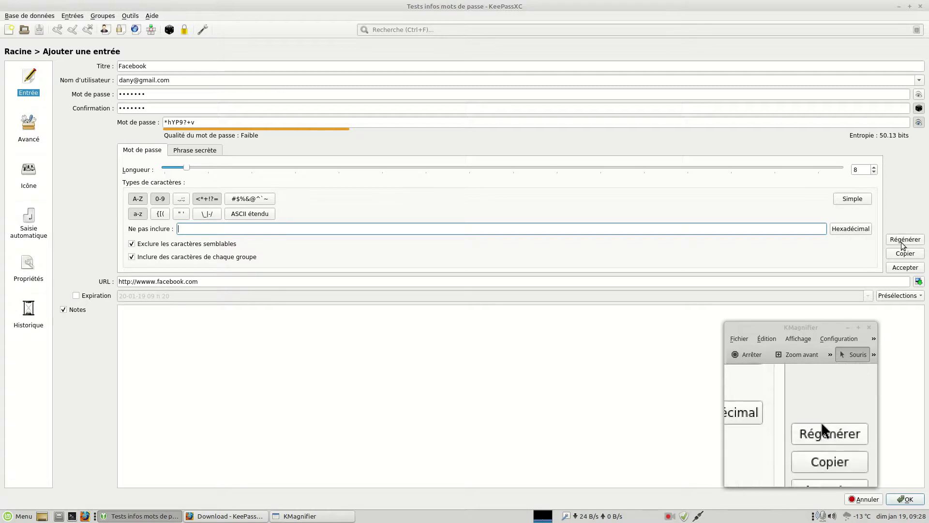
Close the password generator and save the new Facebook entry with OK.
{"action": "left_click", "coordinate": [920, 108]}
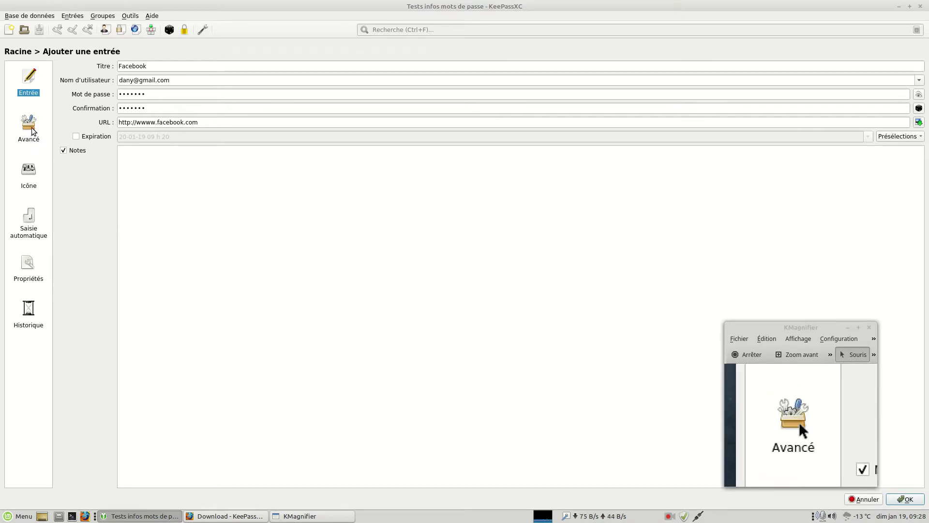
{"action": "left_click_drag", "start_coordinate": [801, 327], "coordinate": [805, 307]}
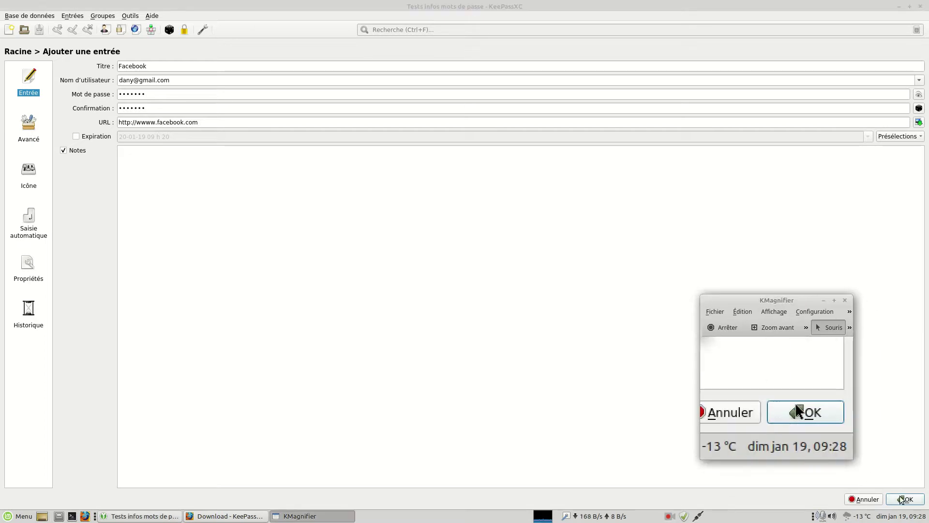
{"action": "left_click", "coordinate": [901, 497]}
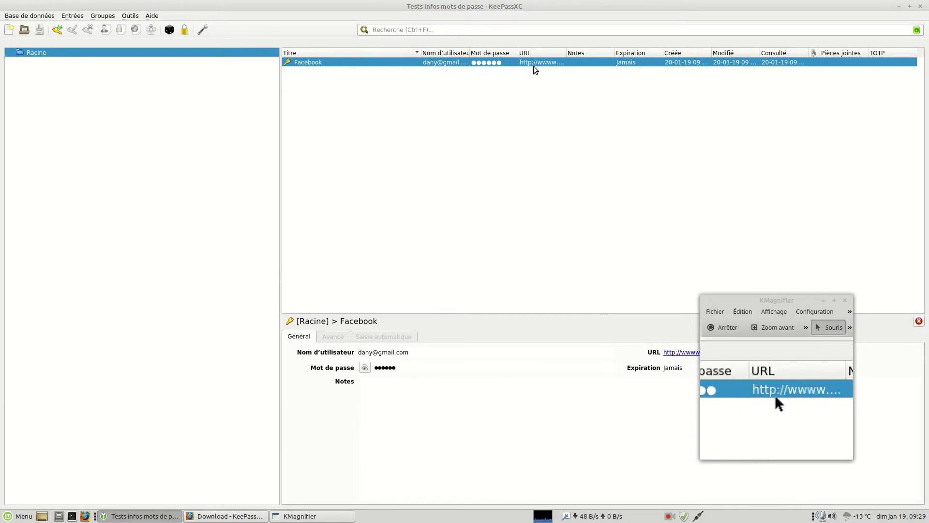
Widen the URL and Nom d'utilisateur columns to show the full address and login.
{"action": "left_click_drag", "start_coordinate": [568, 53], "coordinate": [595, 54]}
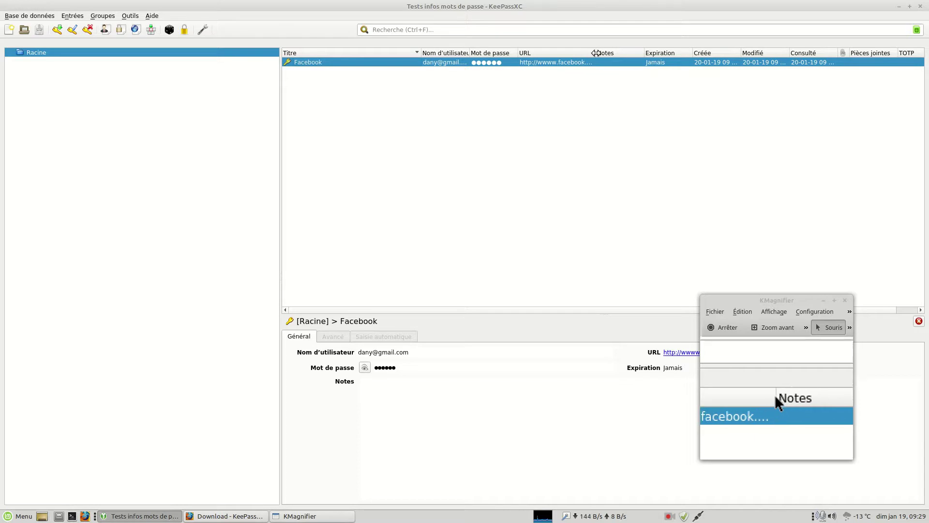
{"action": "left_click_drag", "start_coordinate": [595, 52], "coordinate": [614, 52]}
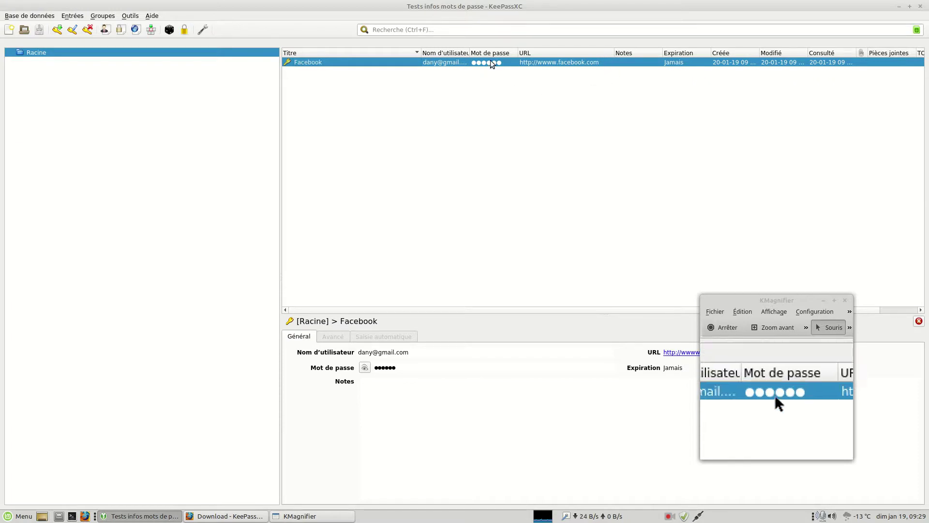
{"action": "left_click_drag", "start_coordinate": [471, 53], "coordinate": [493, 52]}
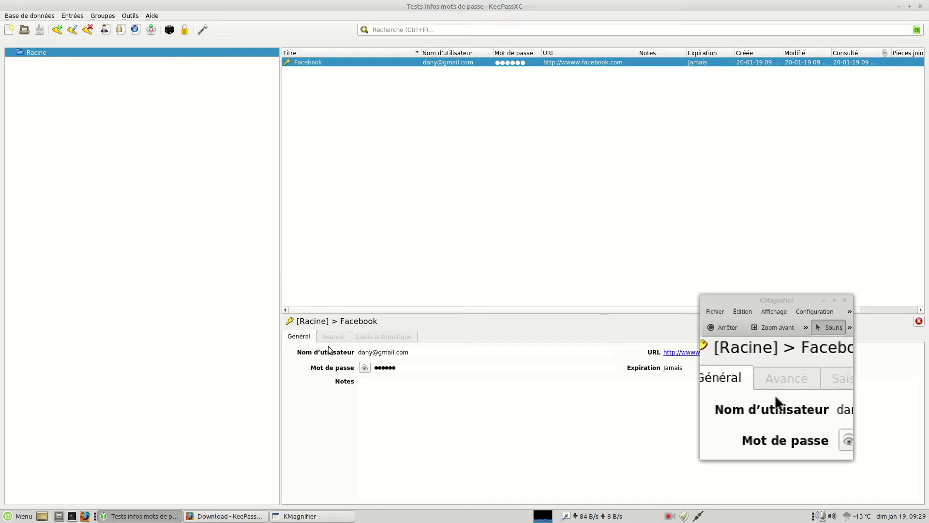
{"action": "left_click", "coordinate": [365, 369]}
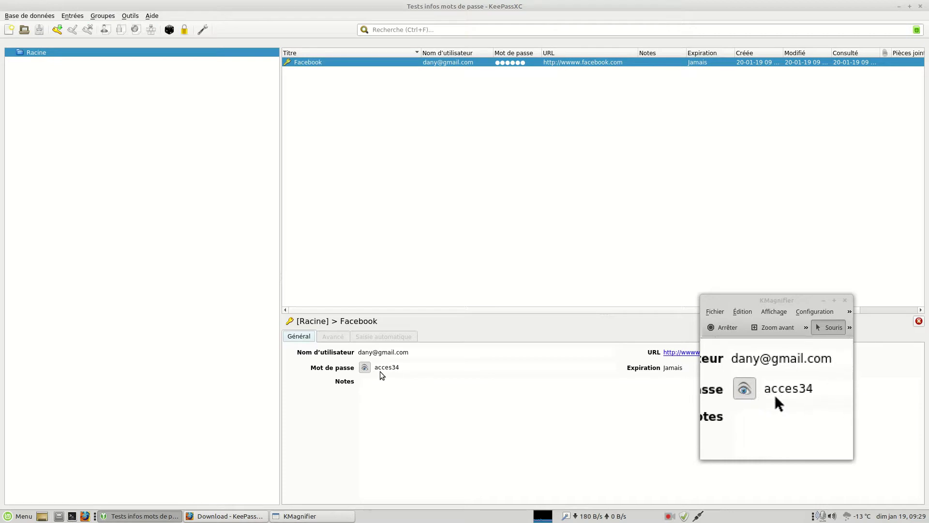
{"action": "left_click", "coordinate": [365, 368]}
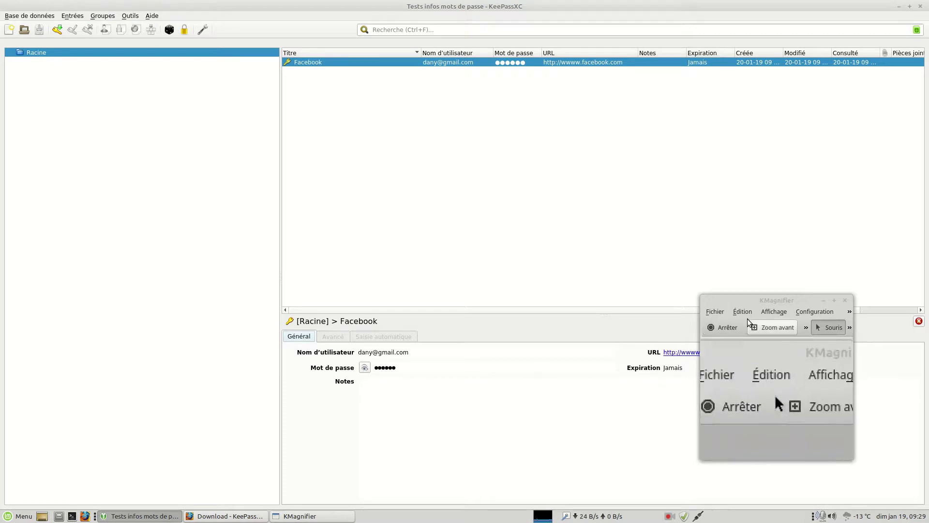
{"action": "left_click_drag", "start_coordinate": [756, 300], "coordinate": [494, 339]}
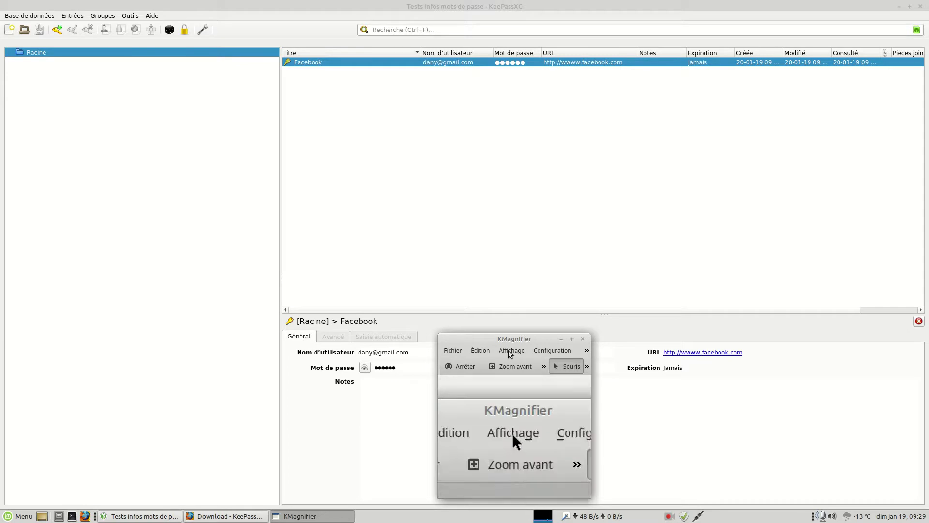
{"action": "left_click_drag", "start_coordinate": [511, 342], "coordinate": [747, 175]}
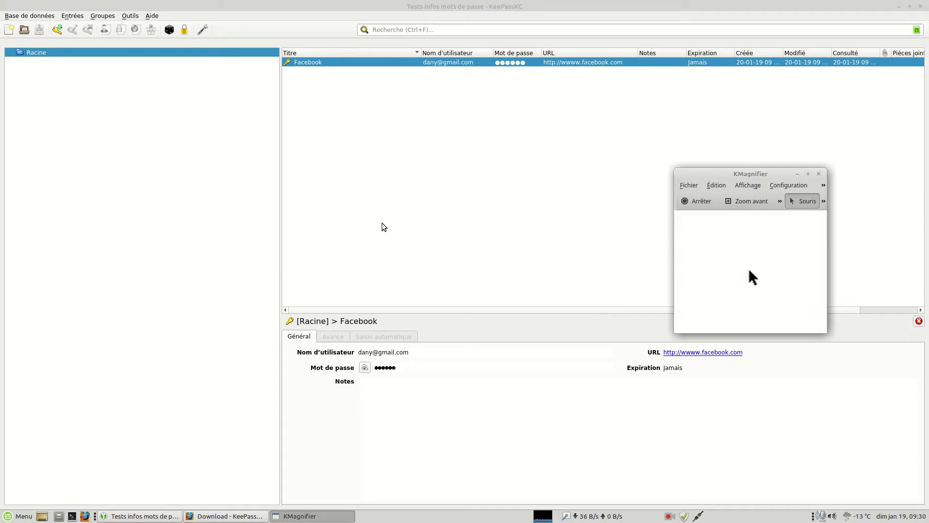
{"action": "right_click", "coordinate": [360, 140]}
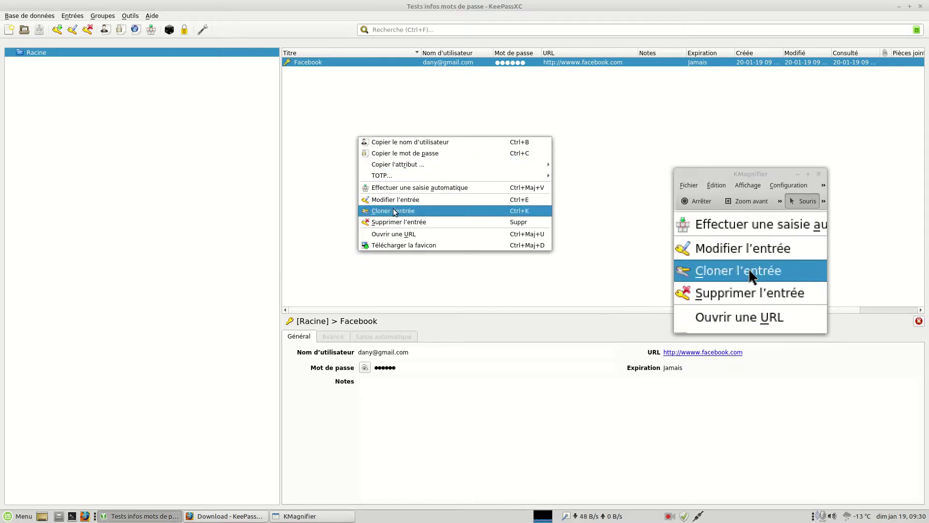
{"action": "left_click", "coordinate": [341, 144]}
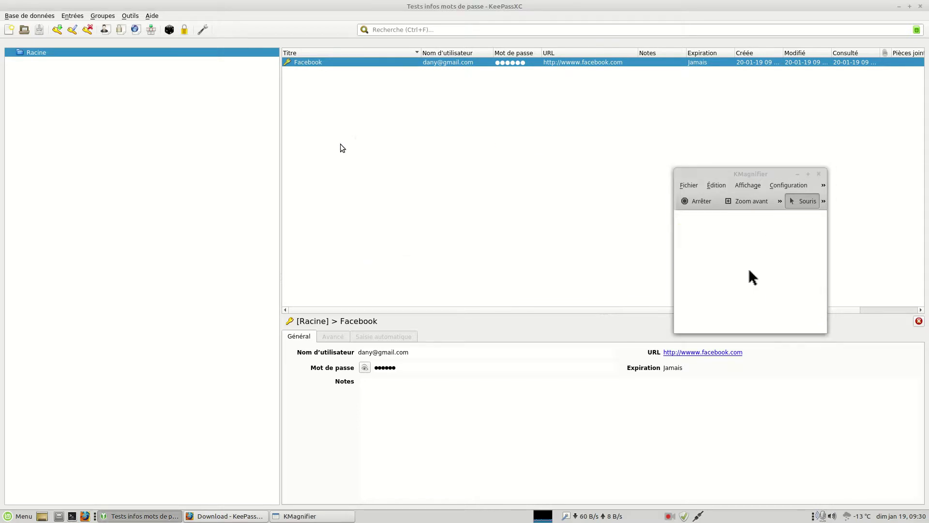
{"action": "left_click", "coordinate": [57, 31]}
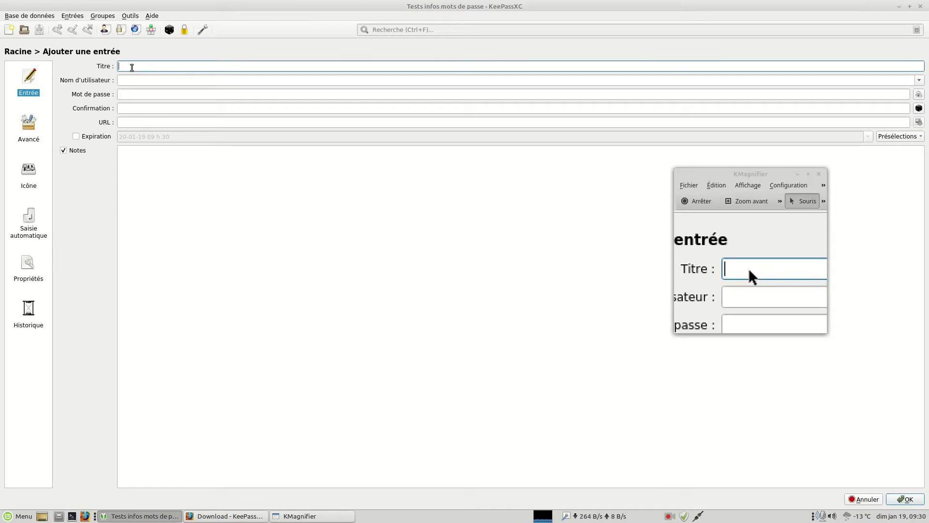
{"action": "type", "text": "hotmail"}
{"action": "left_click", "coordinate": [142, 80]}
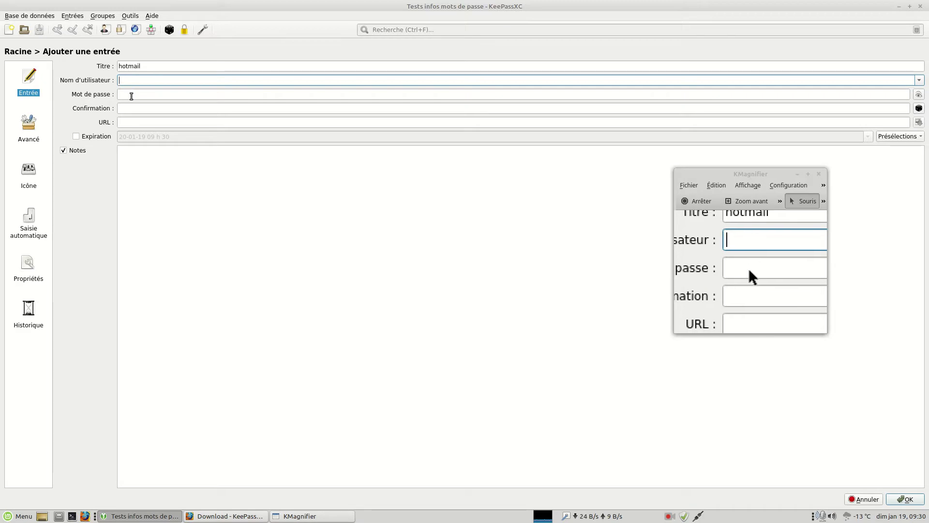
{"action": "left_click", "coordinate": [132, 96]}
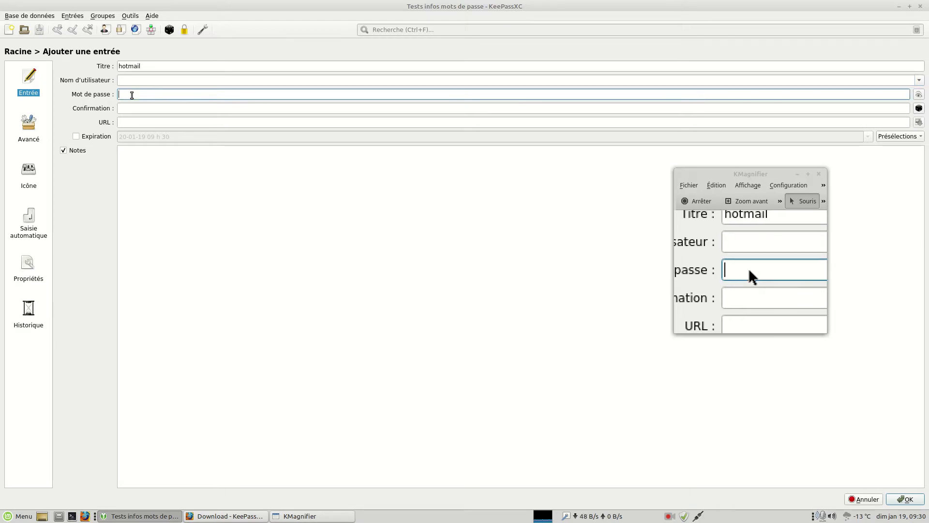
{"action": "left_click", "coordinate": [127, 109]}
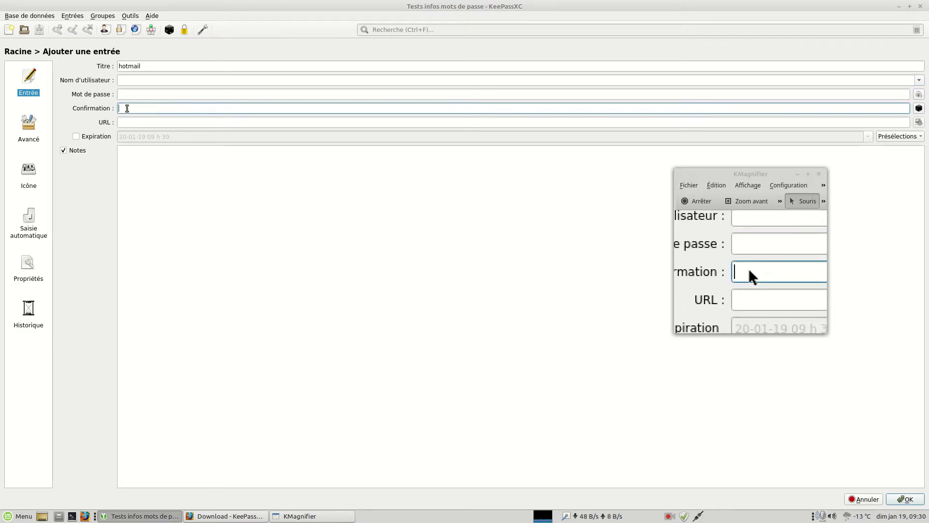
{"action": "left_click", "coordinate": [129, 121]}
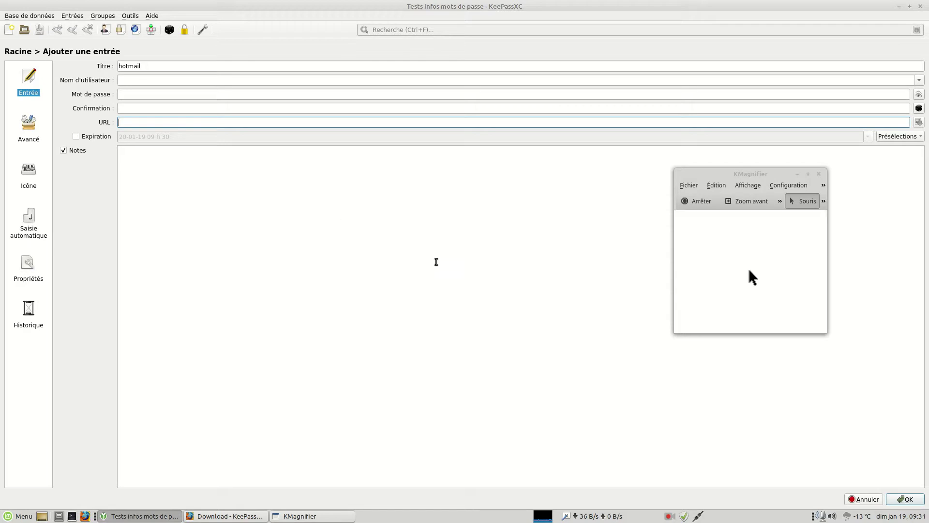
{"action": "left_click", "coordinate": [864, 503]}
{"action": "left_click", "coordinate": [448, 249]}
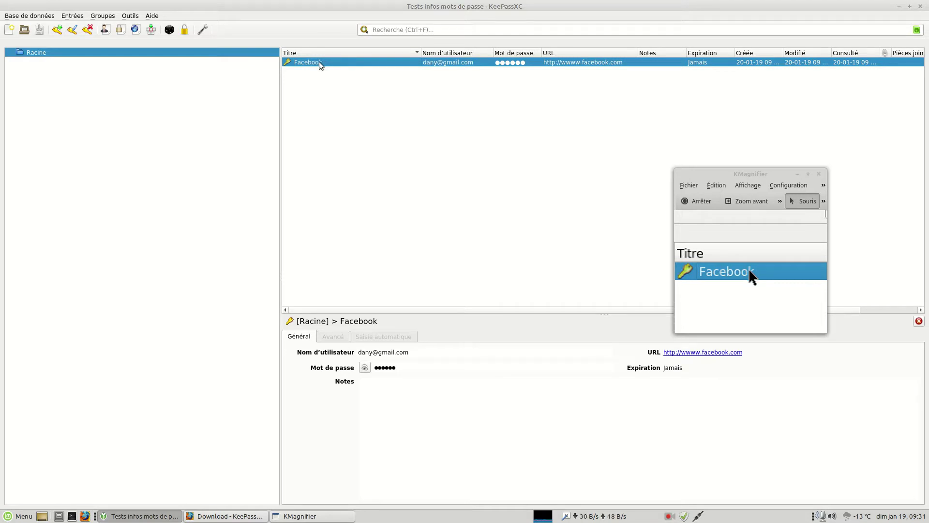
Open the Facebook entry's editor on its Avancé page of attributes and attachments.
{"action": "double_click", "coordinate": [319, 62]}
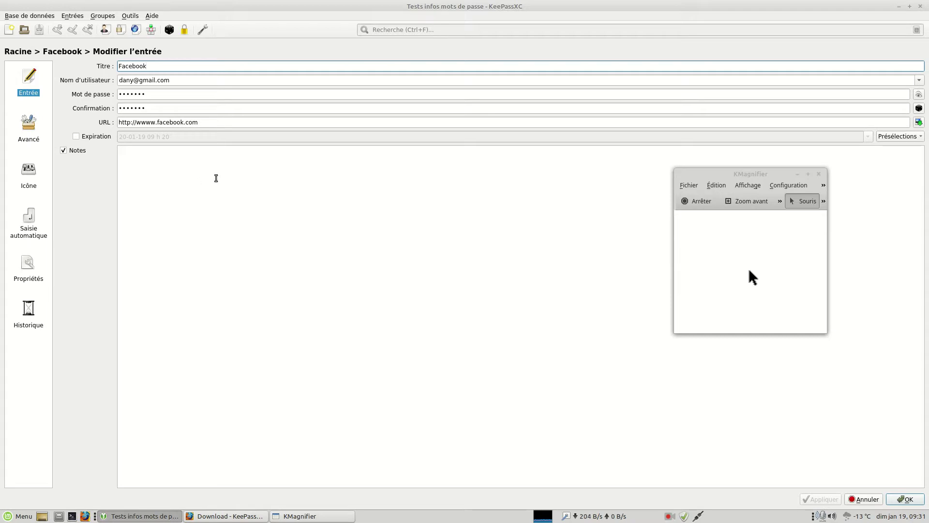
{"action": "left_click", "coordinate": [29, 136]}
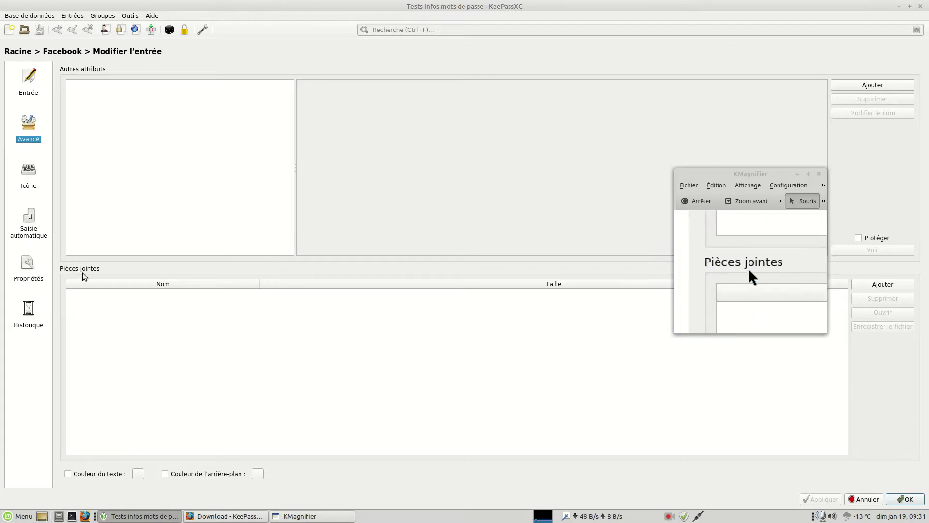
{"action": "left_click_drag", "start_coordinate": [726, 173], "coordinate": [605, 88]}
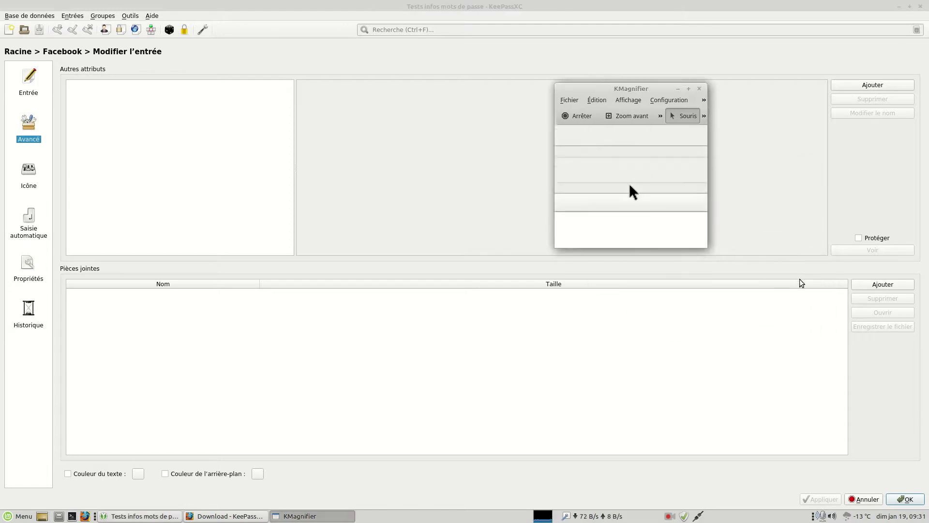
Attach Aperçus logiciels linux_01.png from the Images folder to the Facebook entry.
{"action": "left_click", "coordinate": [860, 284]}
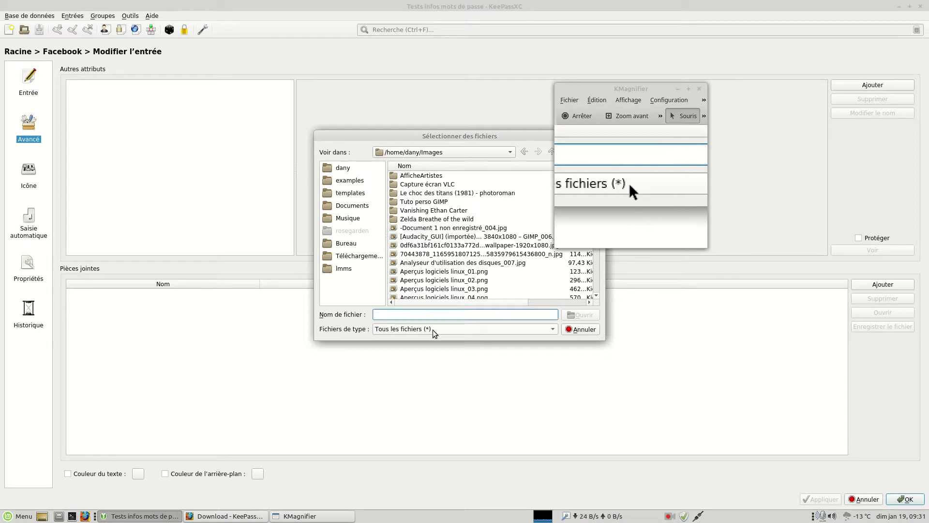
{"action": "left_click", "coordinate": [571, 330]}
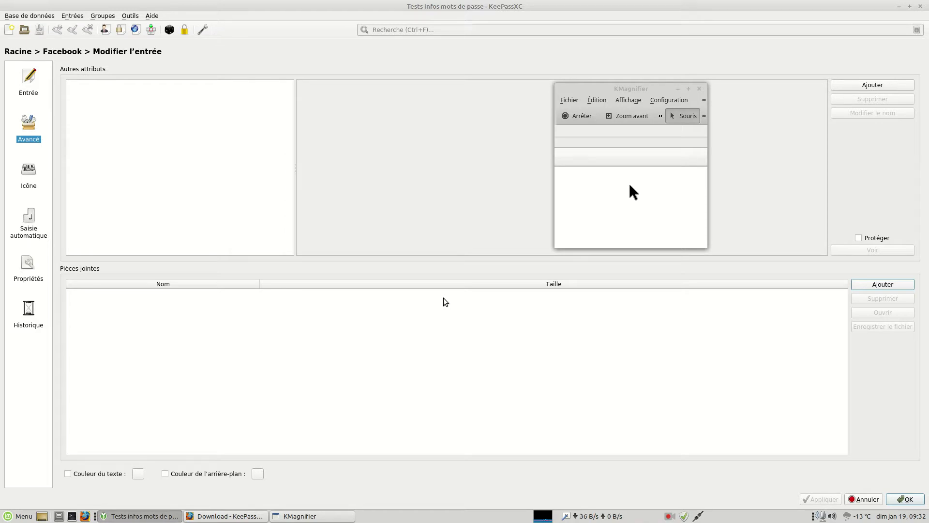
{"action": "left_click", "coordinate": [871, 285]}
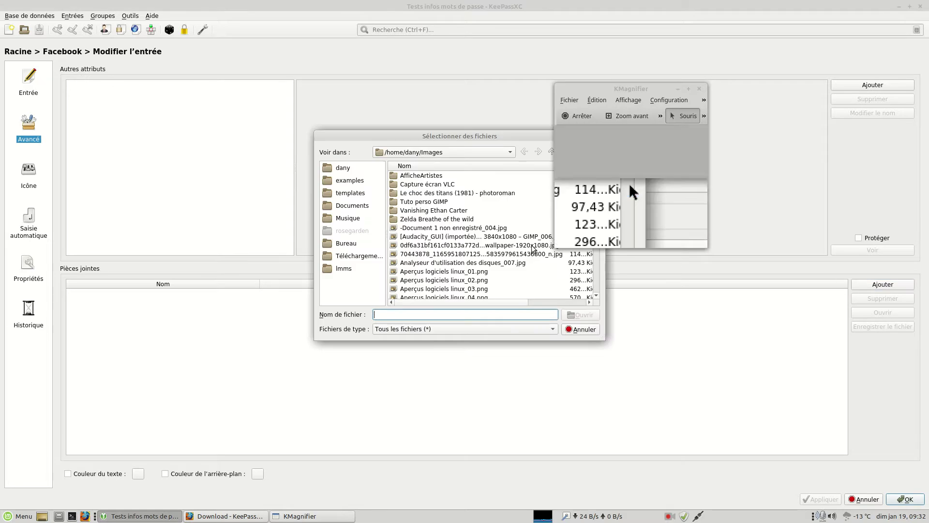
{"action": "left_click", "coordinate": [588, 332]}
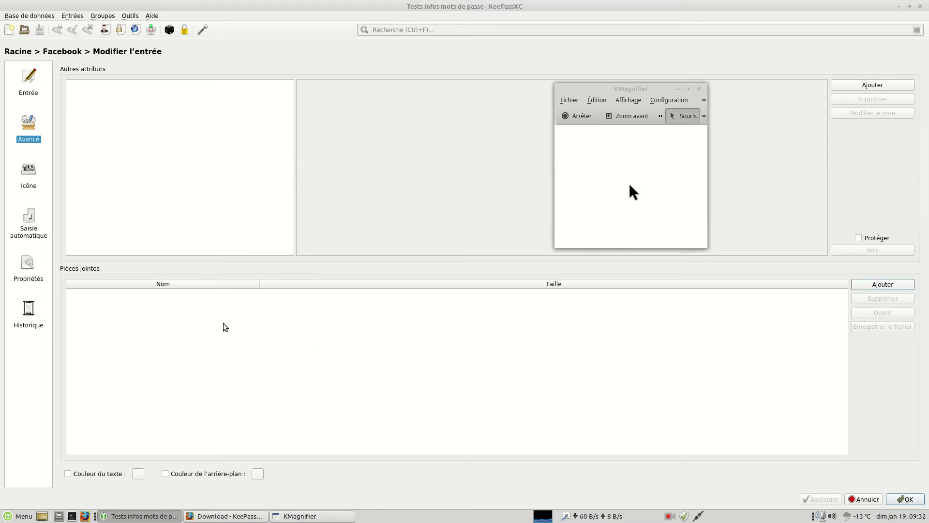
{"action": "left_click", "coordinate": [866, 284]}
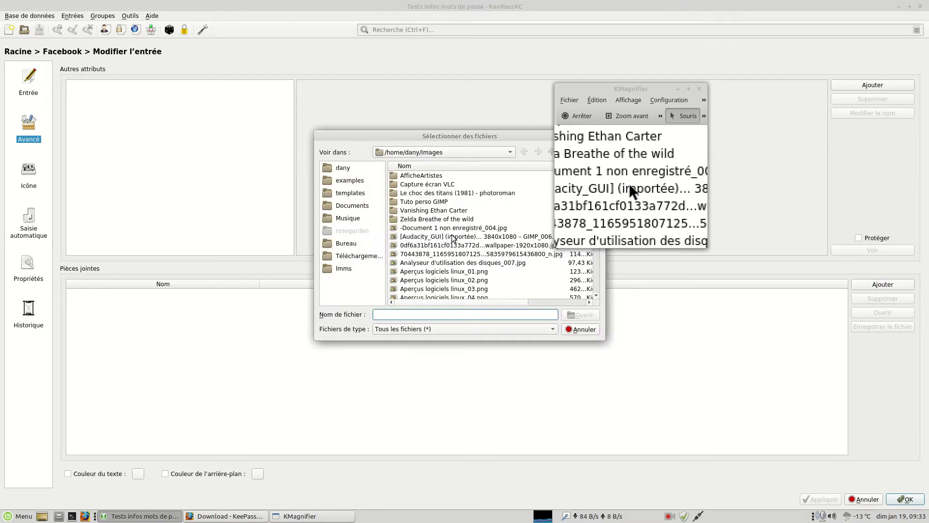
{"action": "left_click", "coordinate": [451, 274]}
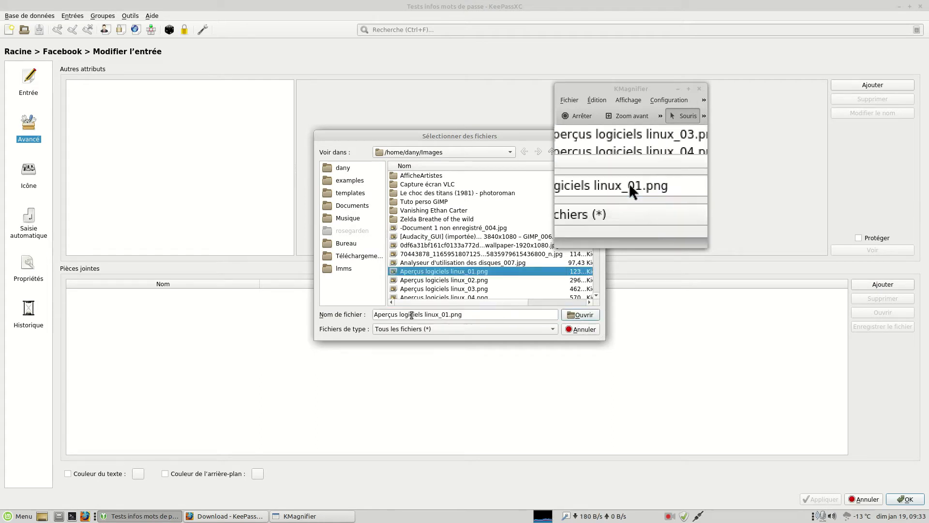
{"action": "left_click", "coordinate": [580, 314]}
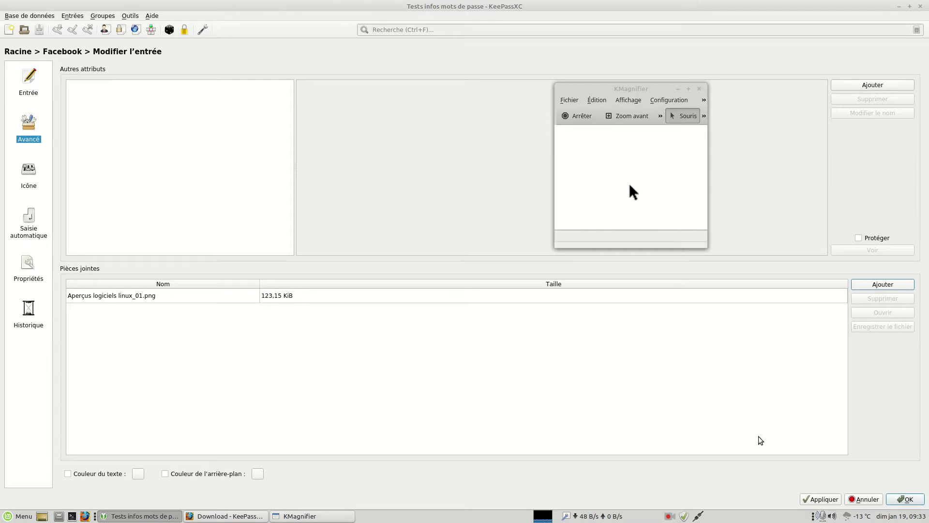
Save the Facebook entry and widen the Pièces jointes column to show the attachment name.
{"action": "left_click", "coordinate": [819, 500]}
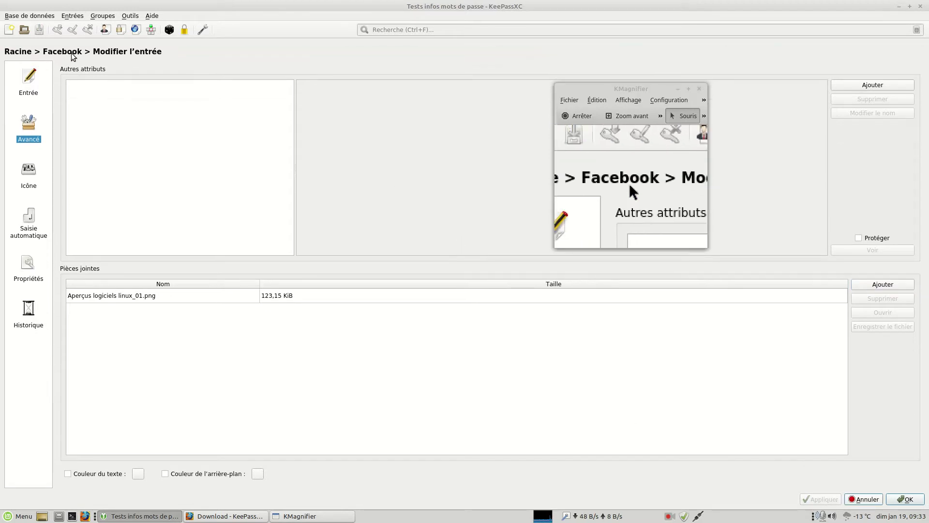
{"action": "left_click", "coordinate": [901, 500]}
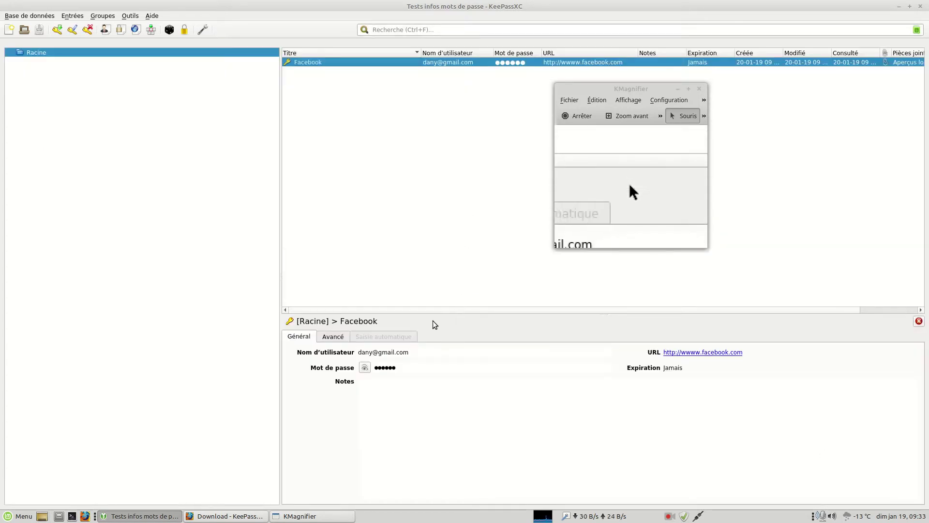
{"action": "left_click_drag", "start_coordinate": [480, 310], "coordinate": [582, 302]}
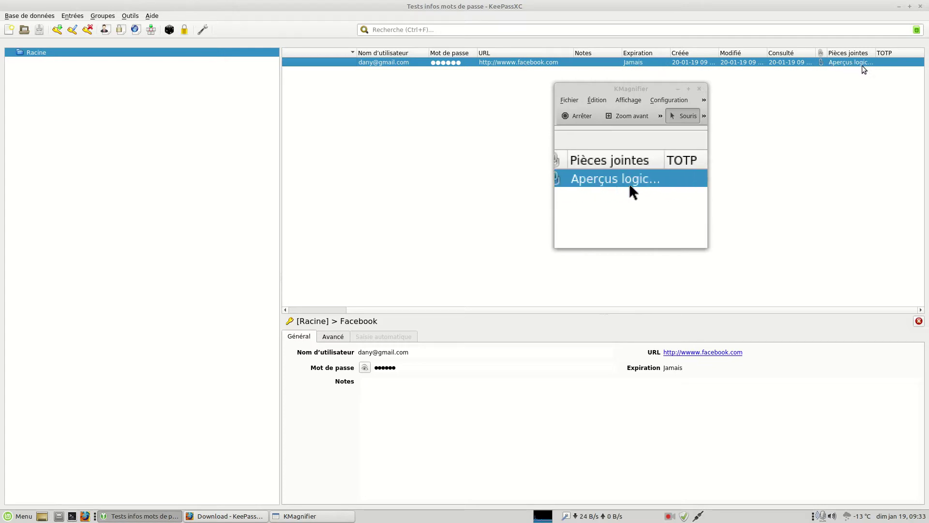
{"action": "left_click_drag", "start_coordinate": [875, 52], "coordinate": [906, 53]}
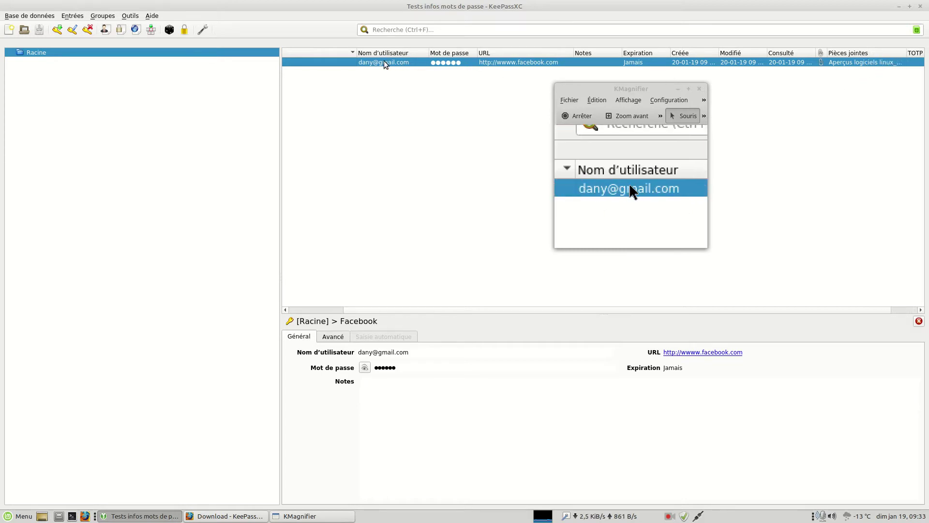
{"action": "double_click", "coordinate": [348, 63]}
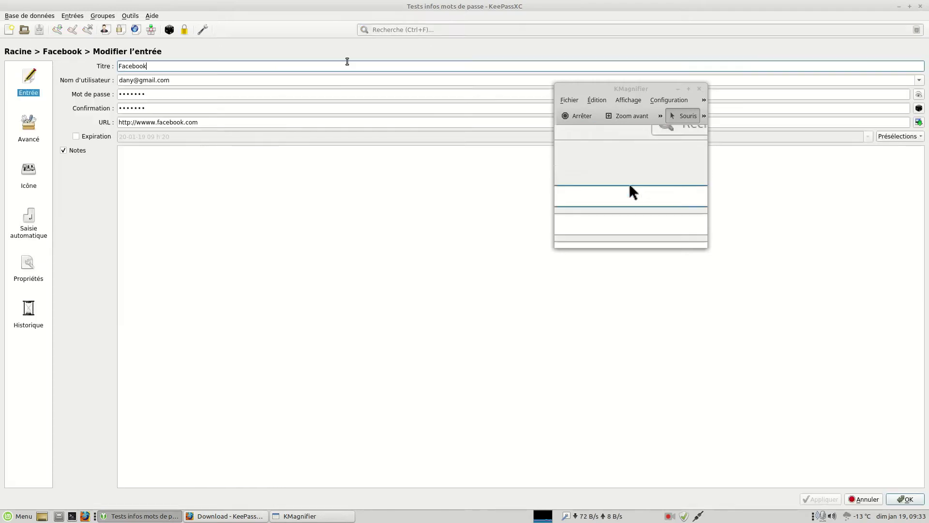
{"action": "left_click", "coordinate": [25, 129]}
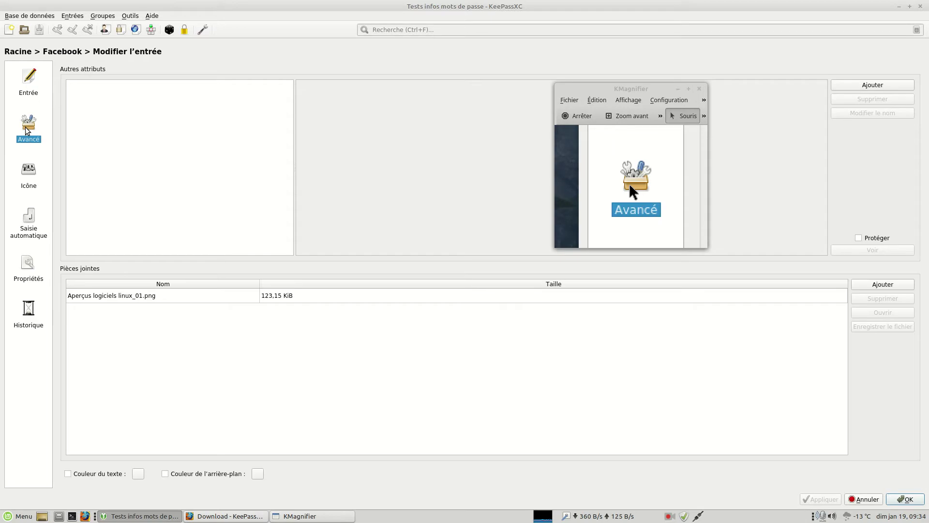
{"action": "left_click", "coordinate": [164, 295]}
{"action": "left_click", "coordinate": [872, 298]}
{"action": "left_click", "coordinate": [527, 254]}
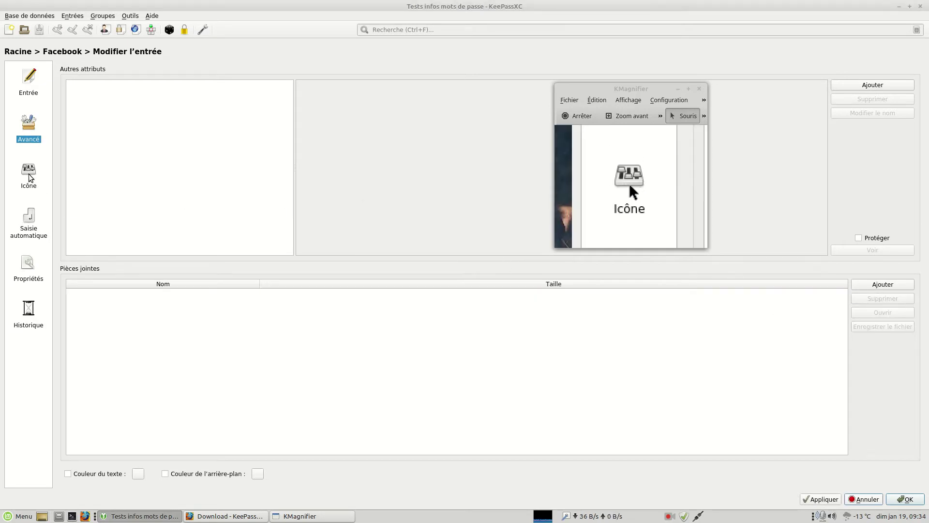
{"action": "left_click", "coordinate": [29, 176]}
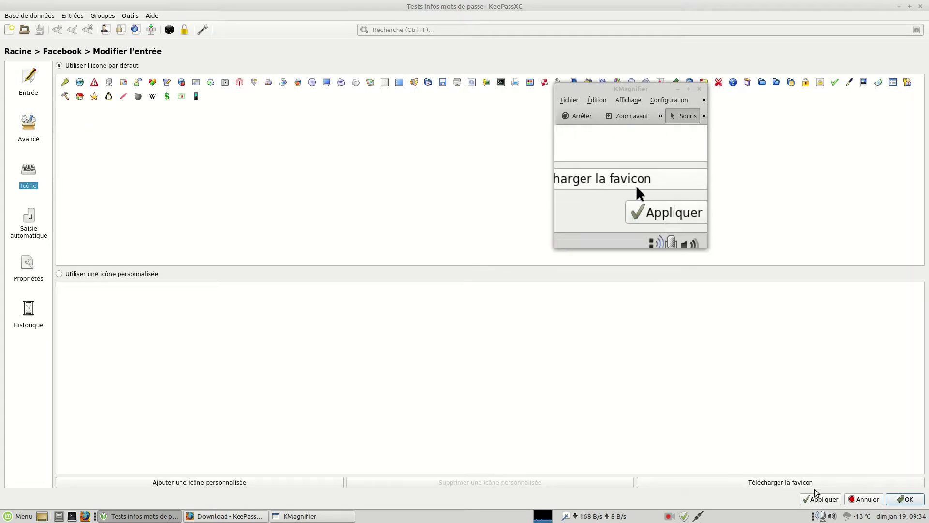
{"action": "left_click", "coordinate": [865, 499]}
{"action": "left_click", "coordinate": [419, 256]}
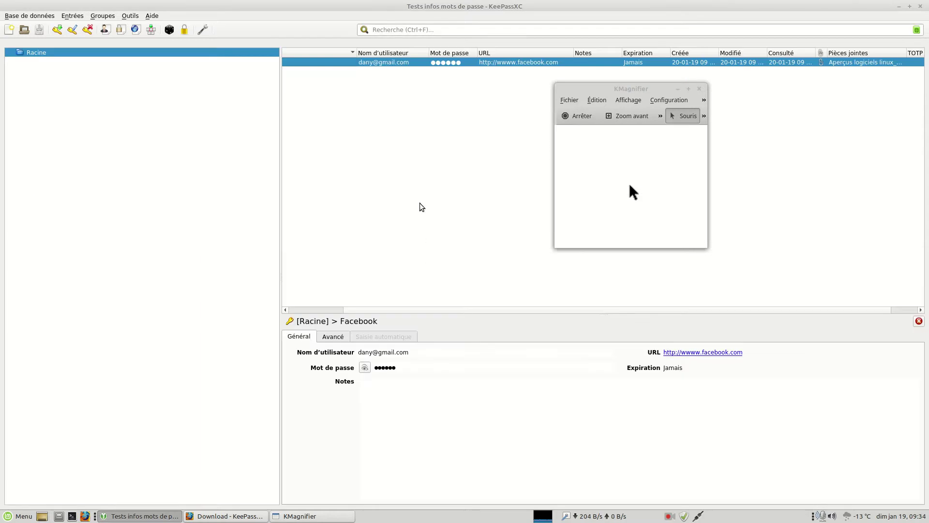
Replace the Facebook entry's key icon with the default computer-monitor icon and save.
{"action": "left_click_drag", "start_coordinate": [382, 309], "coordinate": [309, 308]}
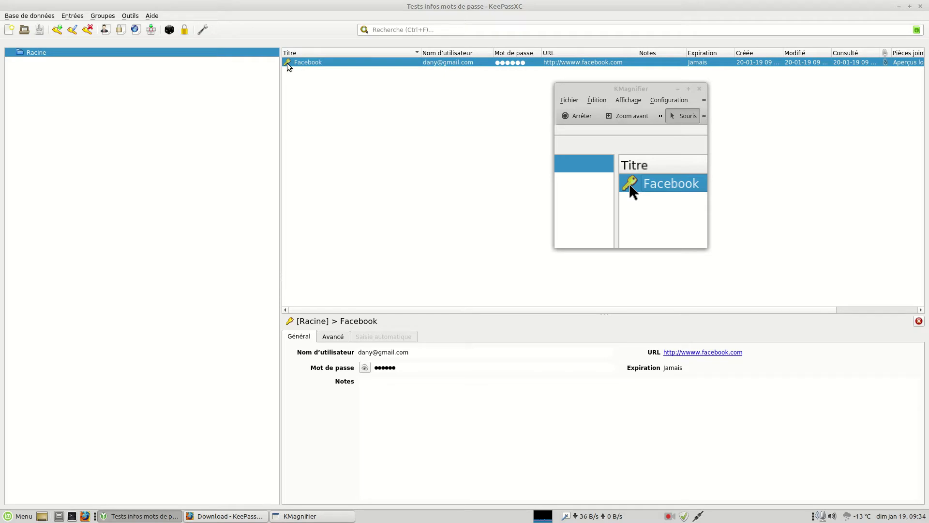
{"action": "double_click", "coordinate": [335, 61]}
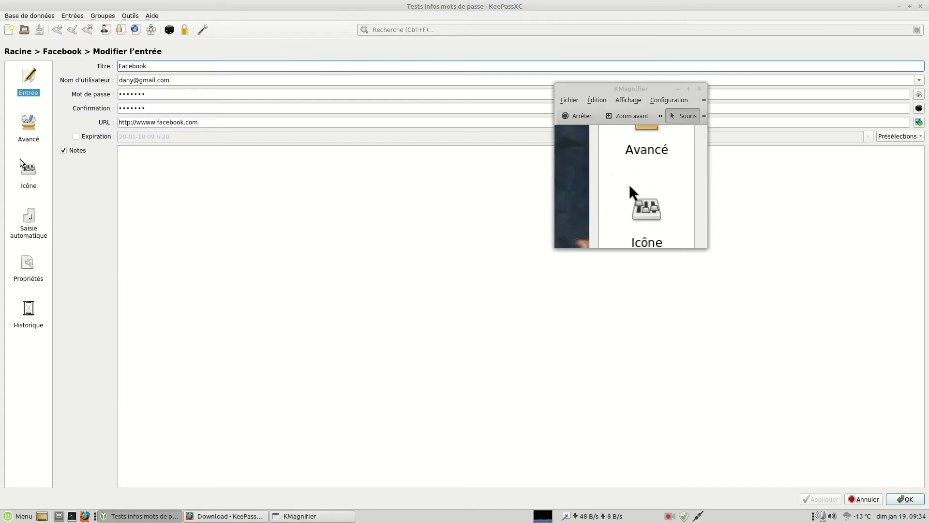
{"action": "left_click", "coordinate": [28, 171]}
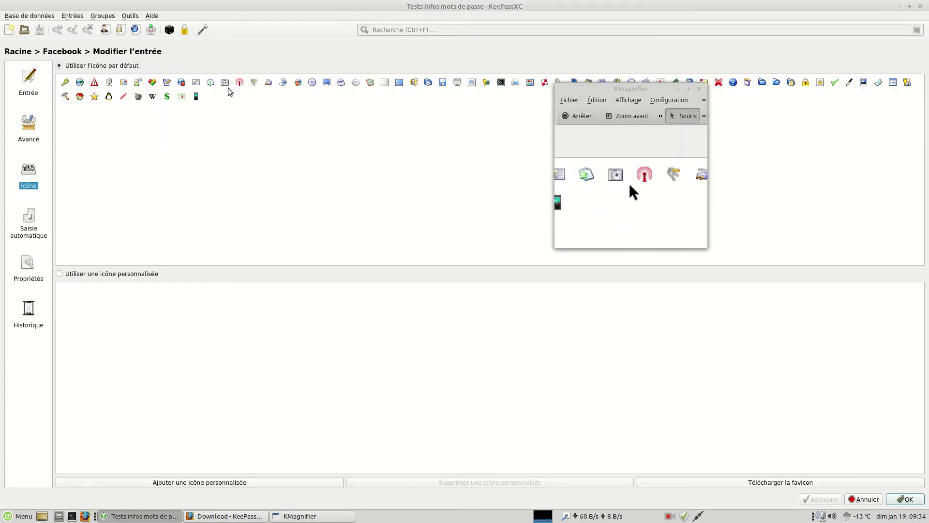
{"action": "left_click", "coordinate": [327, 84]}
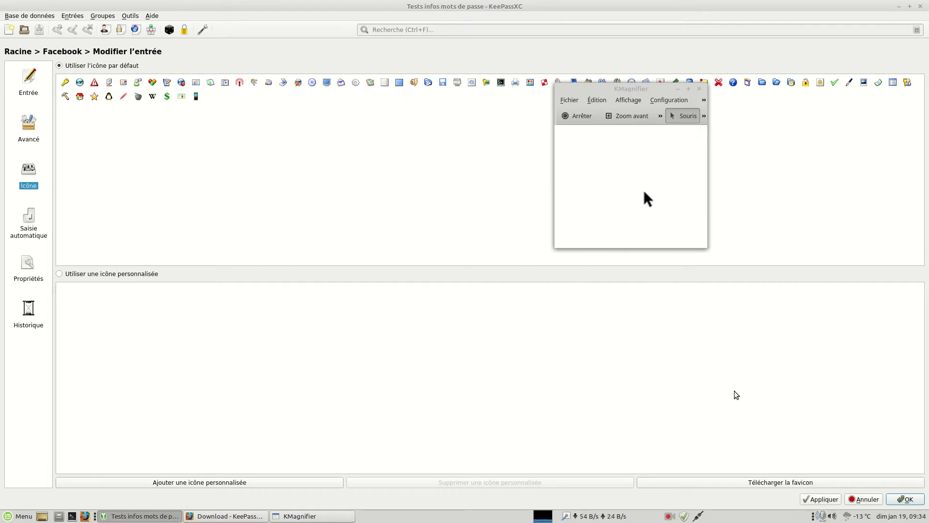
{"action": "left_click", "coordinate": [819, 499]}
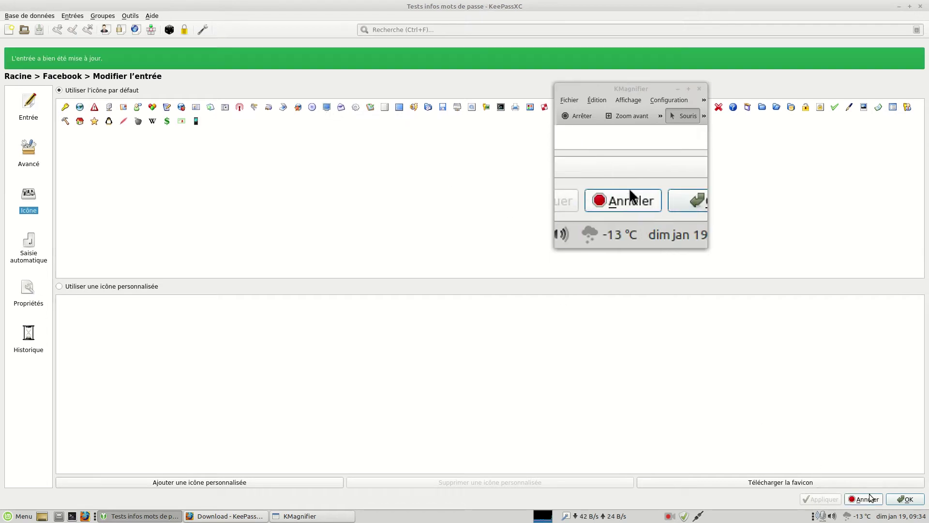
{"action": "left_click", "coordinate": [904, 500]}
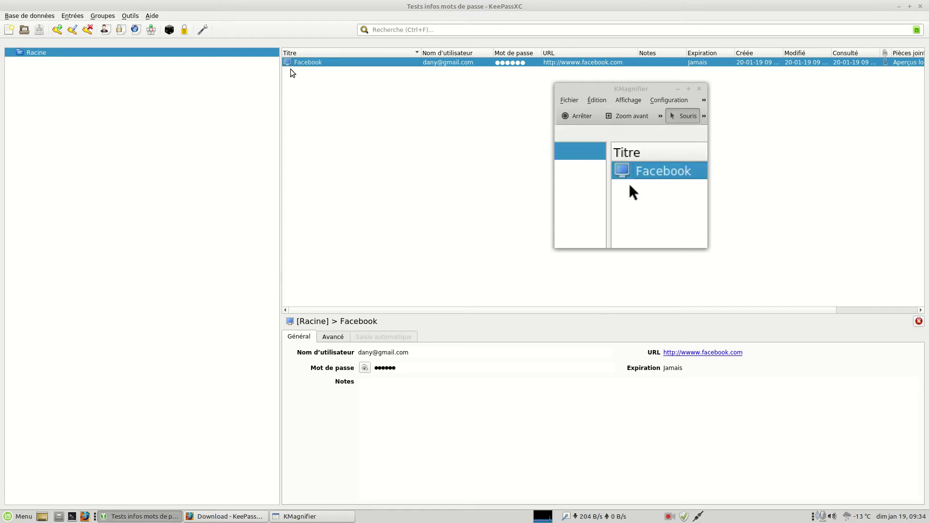
{"action": "left_click", "coordinate": [309, 83]}
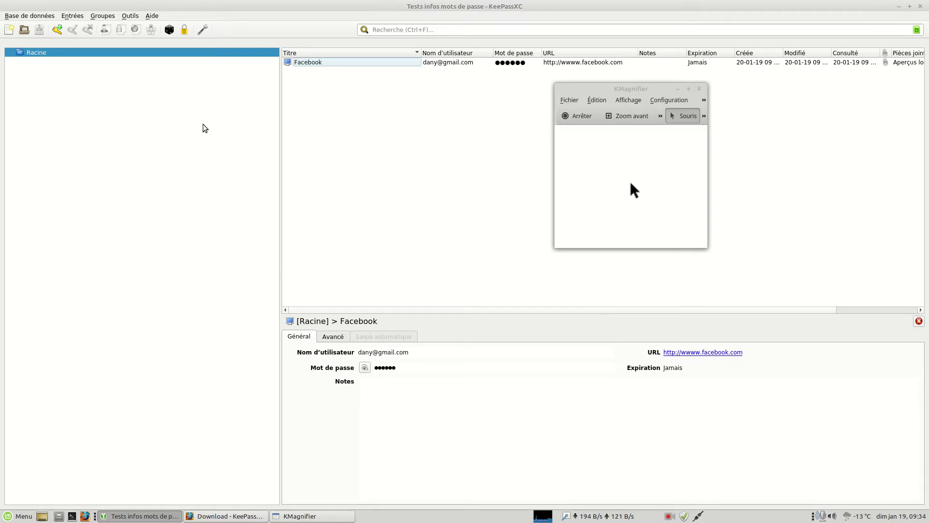
{"action": "right_click", "coordinate": [145, 114]}
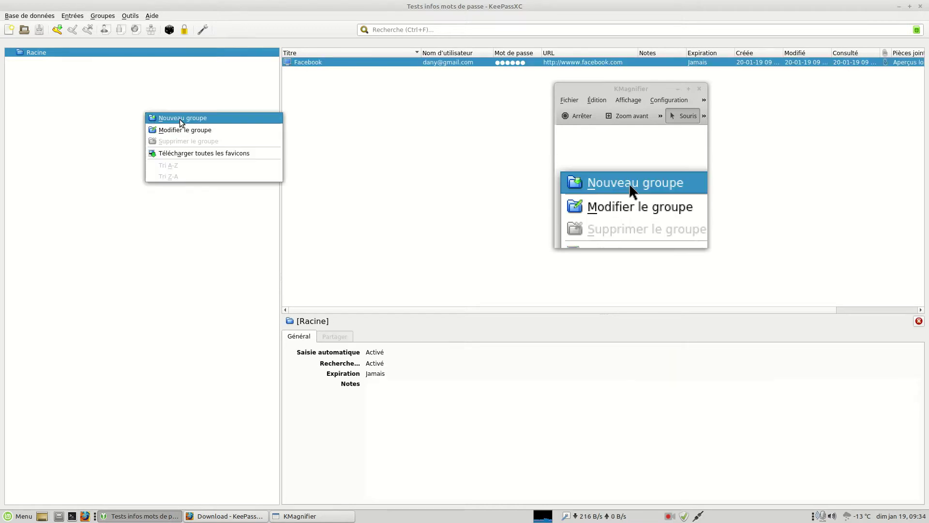
{"action": "left_click", "coordinate": [176, 82]}
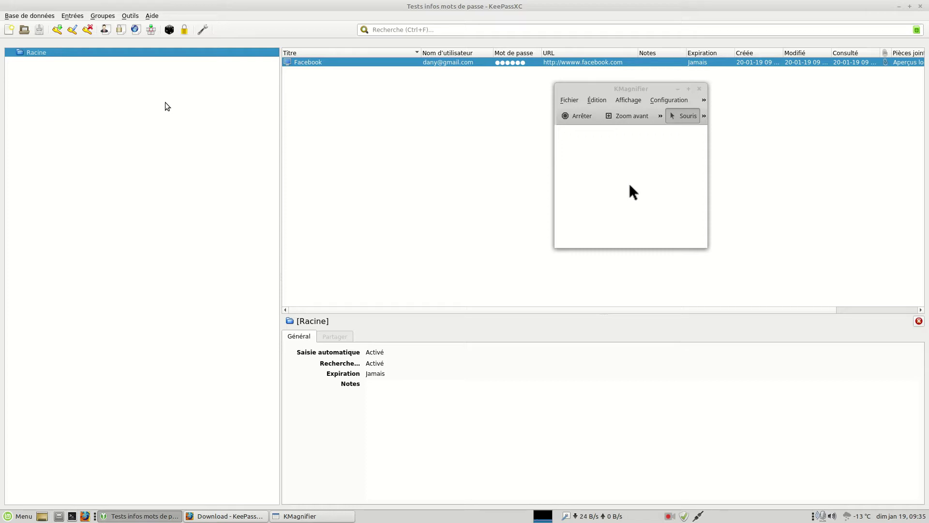
{"action": "right_click", "coordinate": [165, 105]}
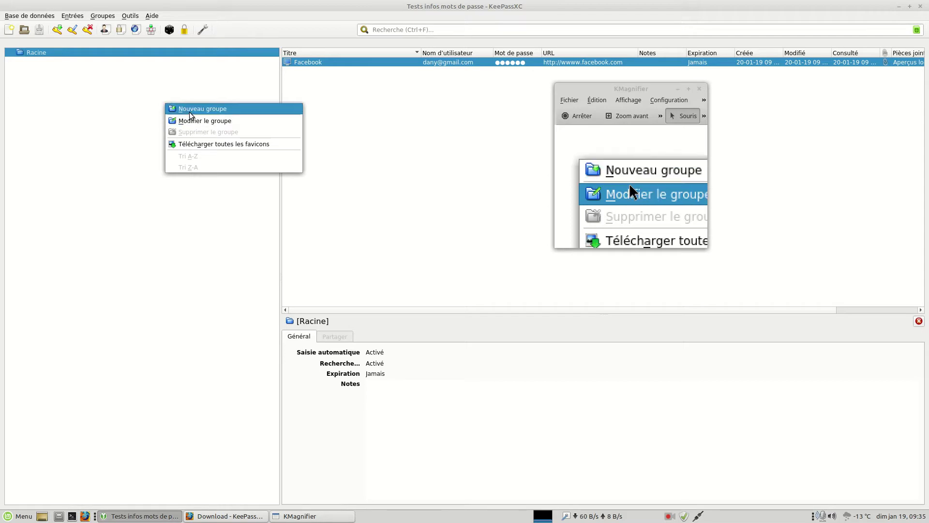
{"action": "left_click", "coordinate": [175, 73]}
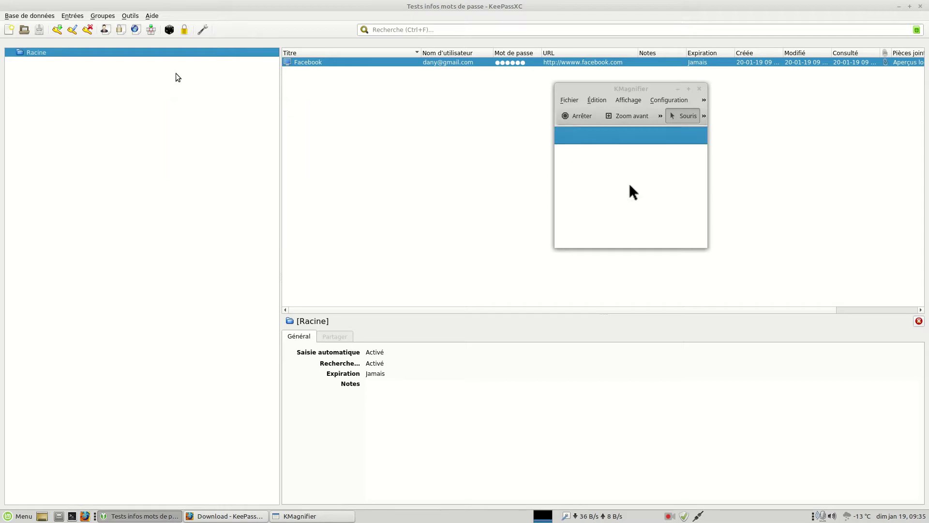
{"action": "left_click", "coordinate": [202, 31]}
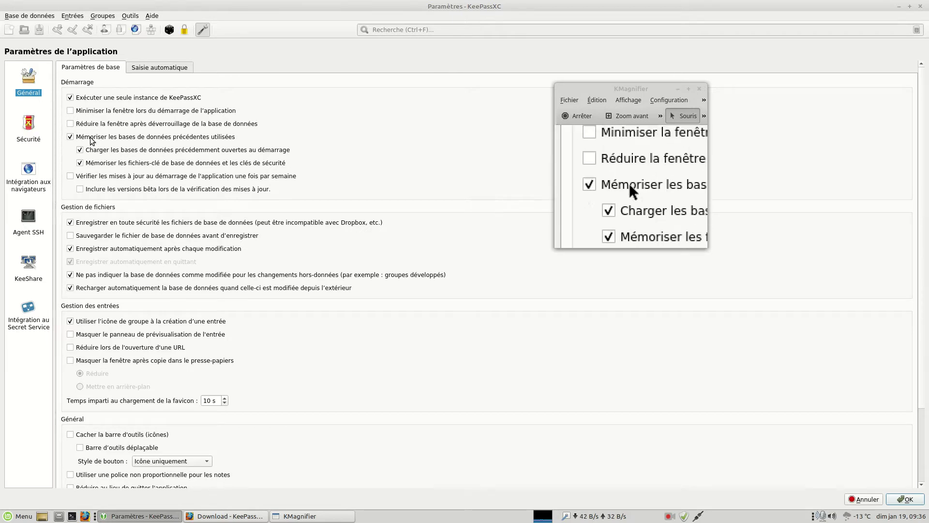
{"action": "left_click", "coordinate": [30, 133]}
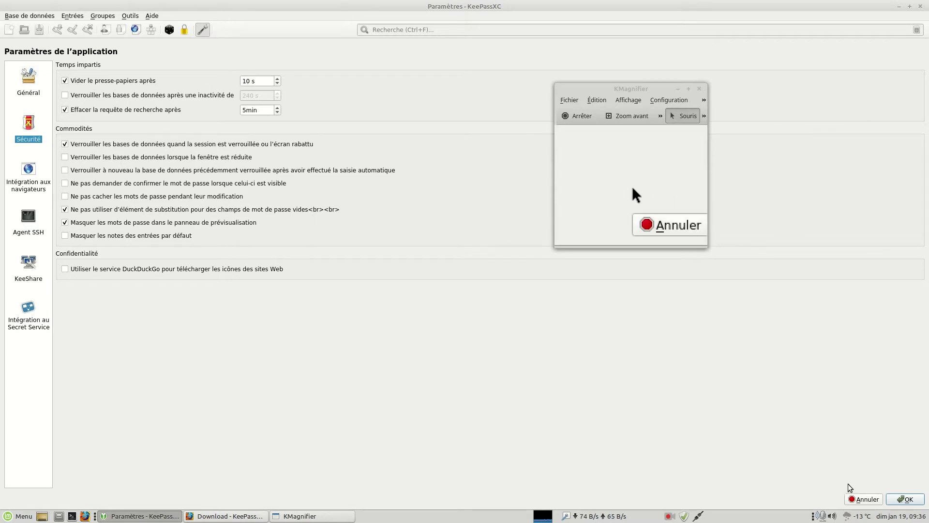
{"action": "left_click", "coordinate": [866, 499]}
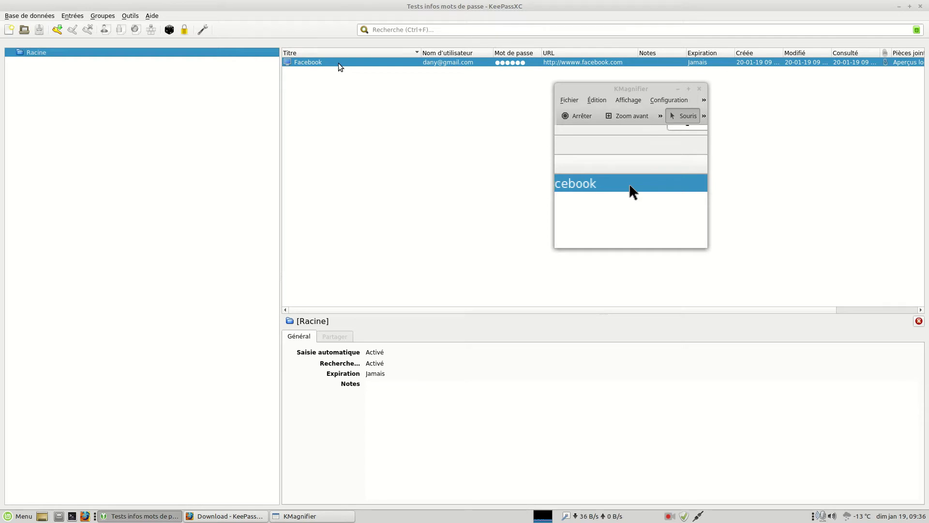
Copy the Facebook password using the entry's Copier le mot de passe action.
{"action": "right_click", "coordinate": [346, 62]}
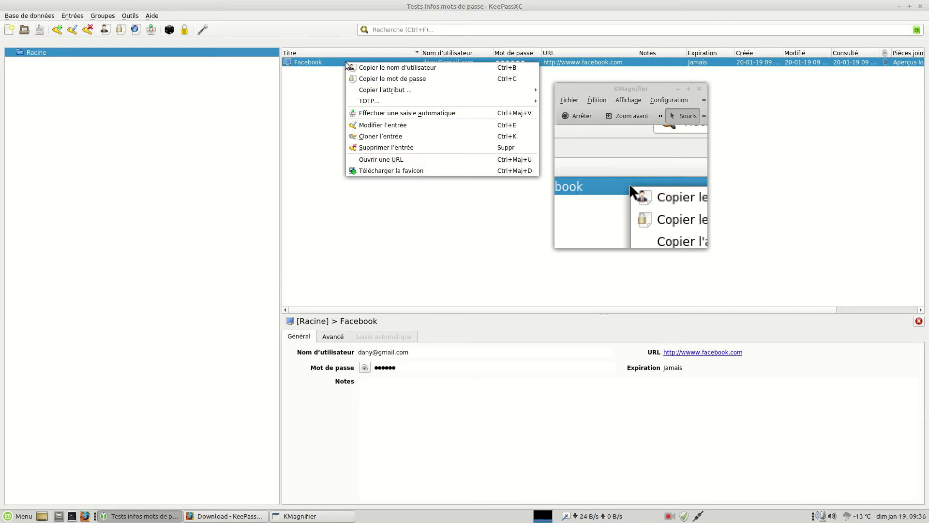
{"action": "left_click", "coordinate": [367, 80]}
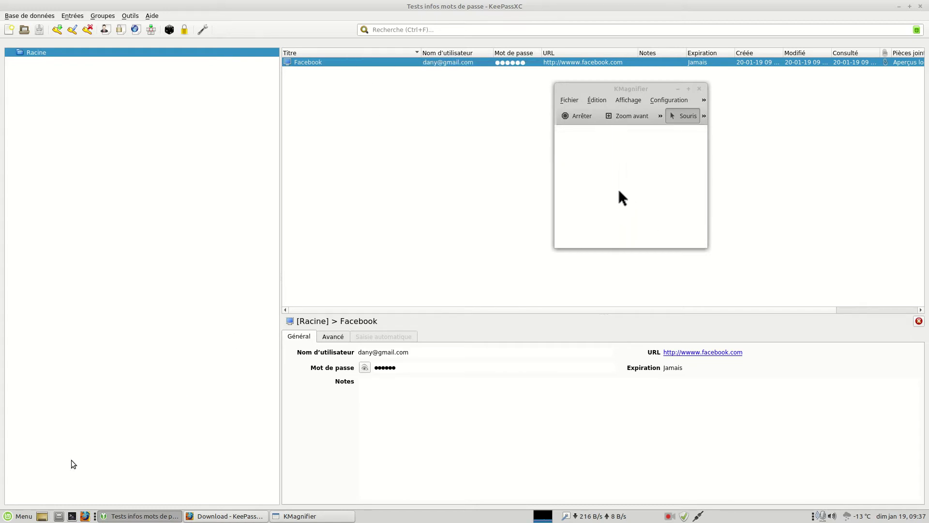
Launch Éditeur de texte from the Accessoires section of the Linux Mint Menu.
{"action": "left_click", "coordinate": [21, 516]}
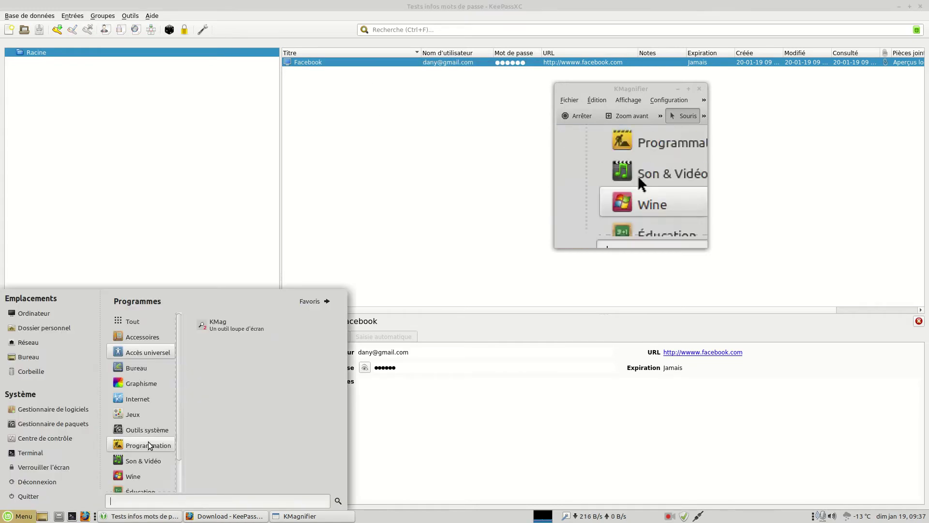
{"action": "mouse_move", "coordinate": [149, 338]}
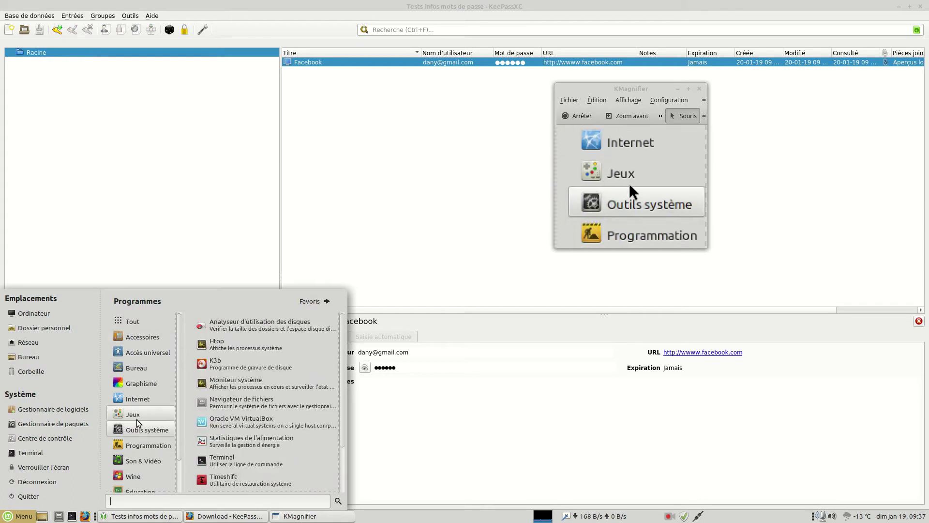
{"action": "scroll", "coordinate": [138, 423], "scroll_direction": "down", "scroll_amount": 2}
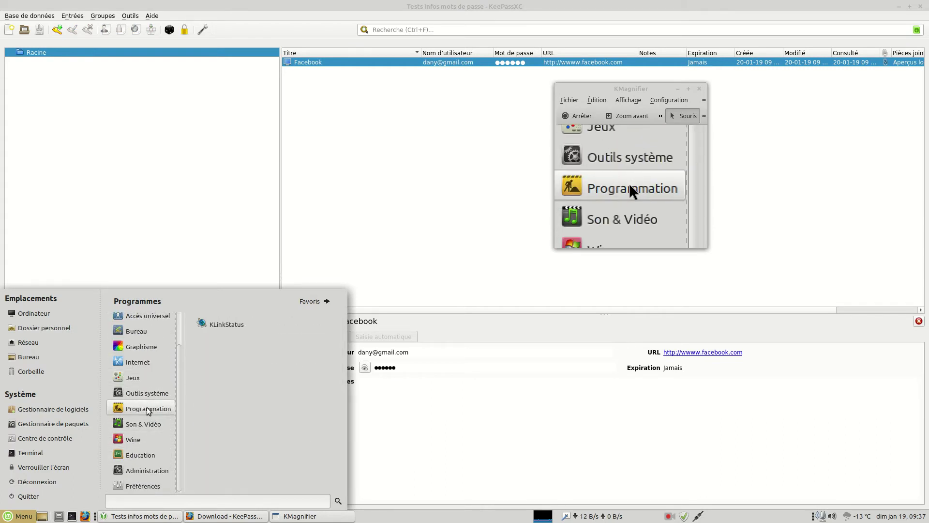
{"action": "mouse_move", "coordinate": [142, 368]}
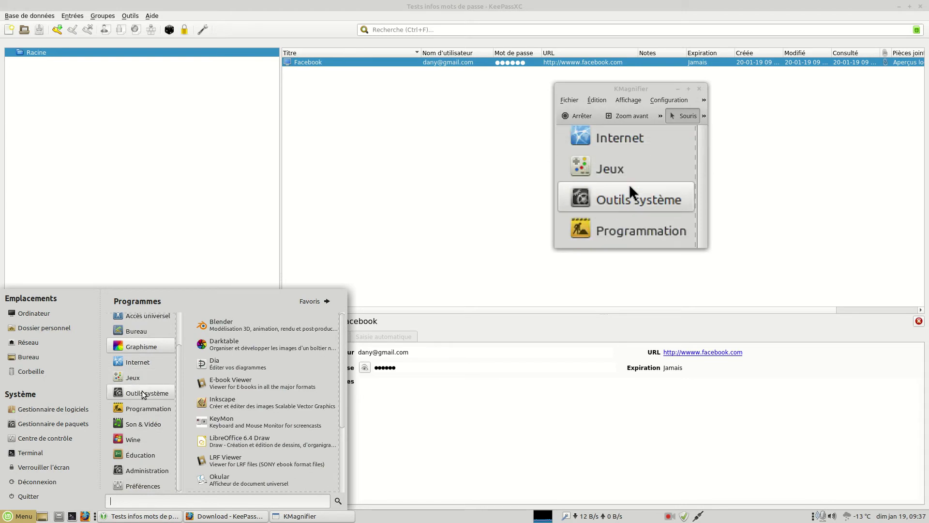
{"action": "scroll", "coordinate": [251, 428], "scroll_direction": "down", "scroll_amount": 5}
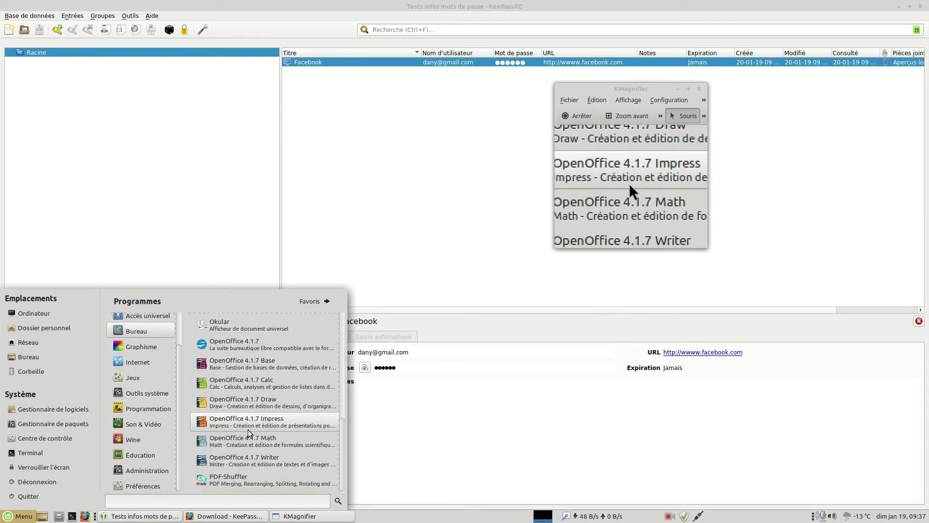
{"action": "scroll", "coordinate": [248, 429], "scroll_direction": "up", "scroll_amount": 3}
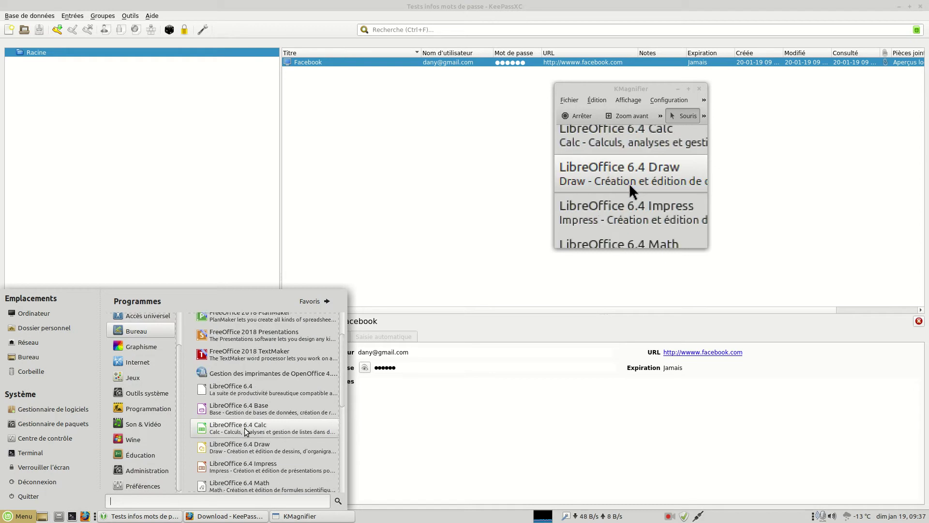
{"action": "scroll", "coordinate": [135, 361], "scroll_direction": "up", "scroll_amount": 2}
{"action": "mouse_move", "coordinate": [137, 343]}
{"action": "scroll", "coordinate": [274, 430], "scroll_direction": "down", "scroll_amount": 4}
{"action": "scroll", "coordinate": [274, 430], "scroll_direction": "down", "scroll_amount": 5}
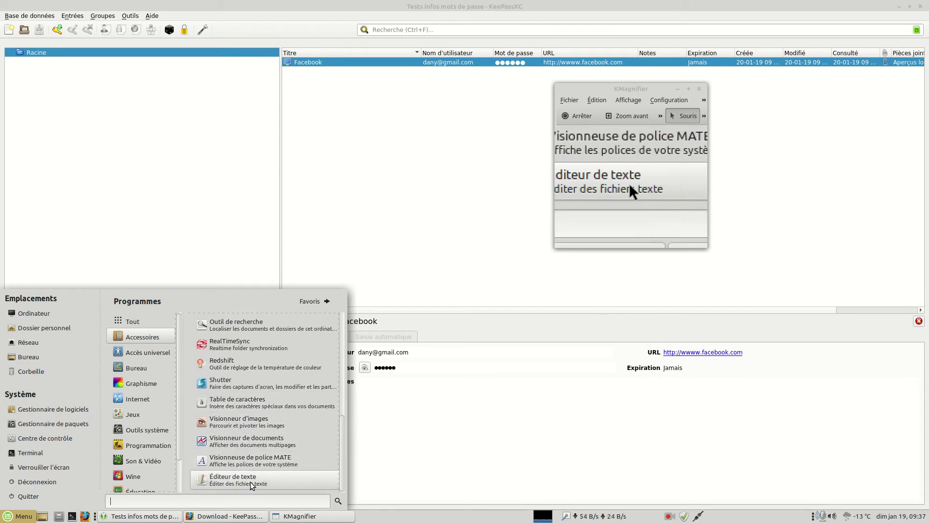
{"action": "left_click", "coordinate": [251, 481]}
{"action": "right_click", "coordinate": [378, 185]}
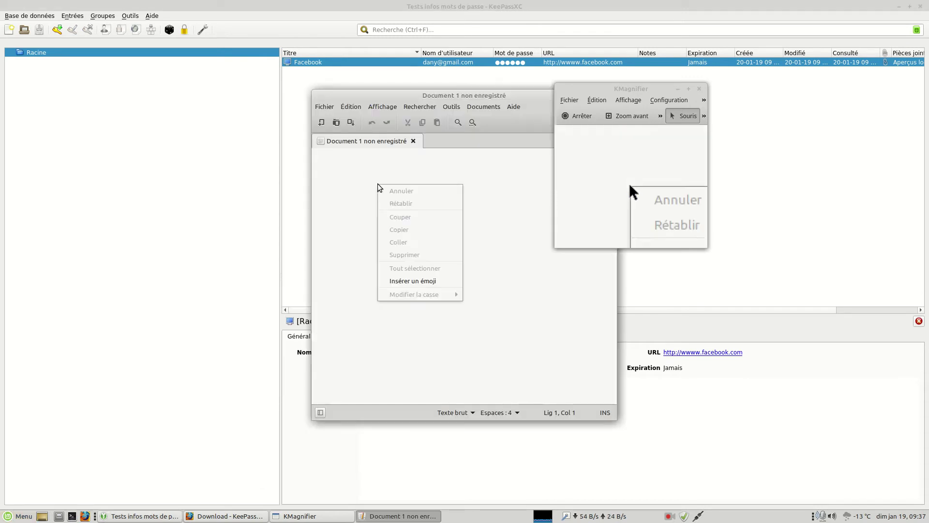
Move the editor to the lower left and copy the Facebook password again.
{"action": "left_click", "coordinate": [422, 111]}
{"action": "left_click_drag", "start_coordinate": [441, 95], "coordinate": [177, 150]}
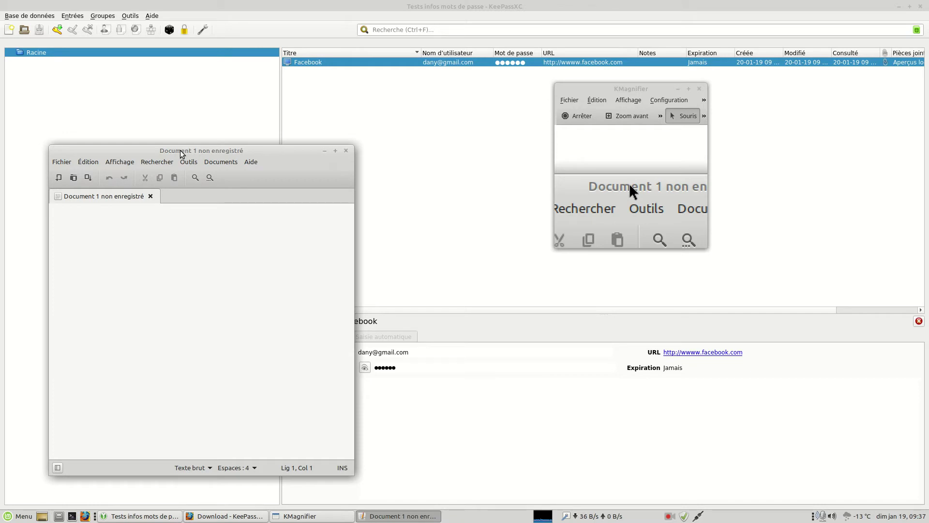
{"action": "right_click", "coordinate": [402, 62]}
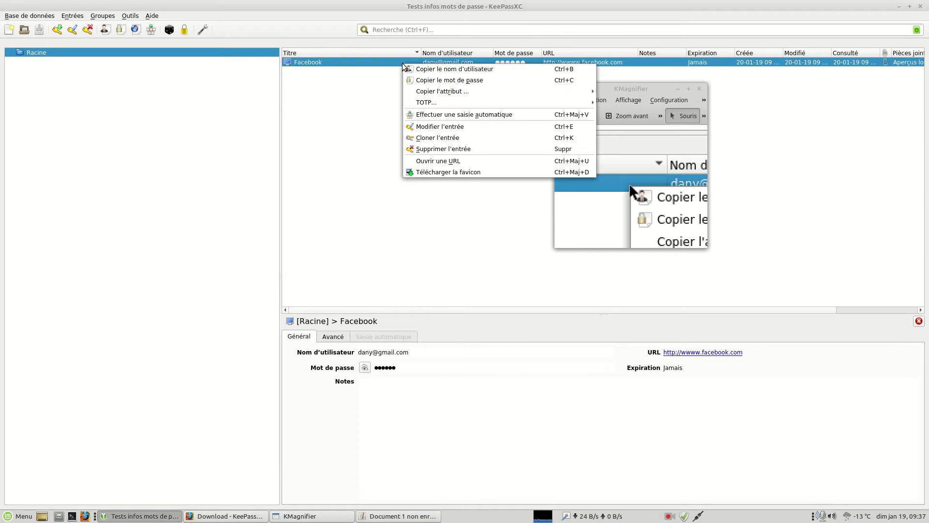
{"action": "left_click", "coordinate": [427, 80]}
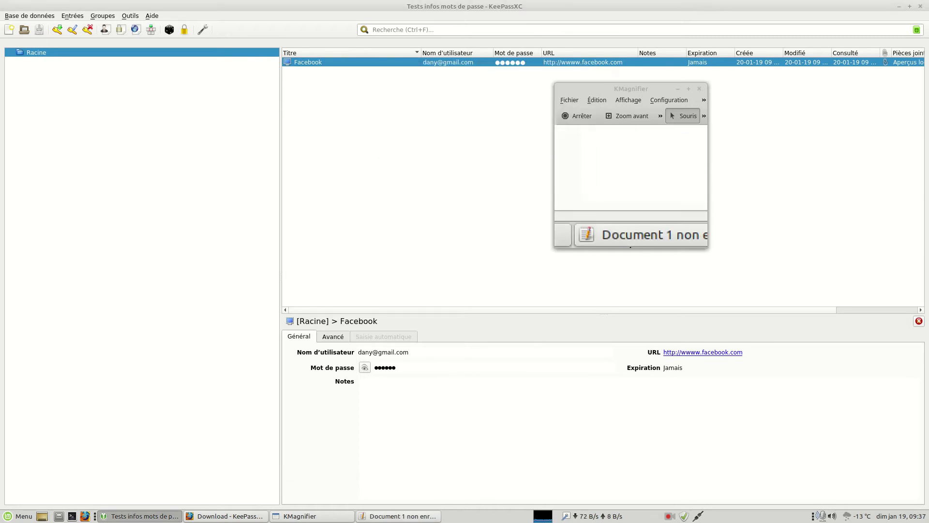
Paste the password into Document 1 with Coller and start a new line.
{"action": "left_click", "coordinate": [398, 516]}
{"action": "right_click", "coordinate": [123, 222]}
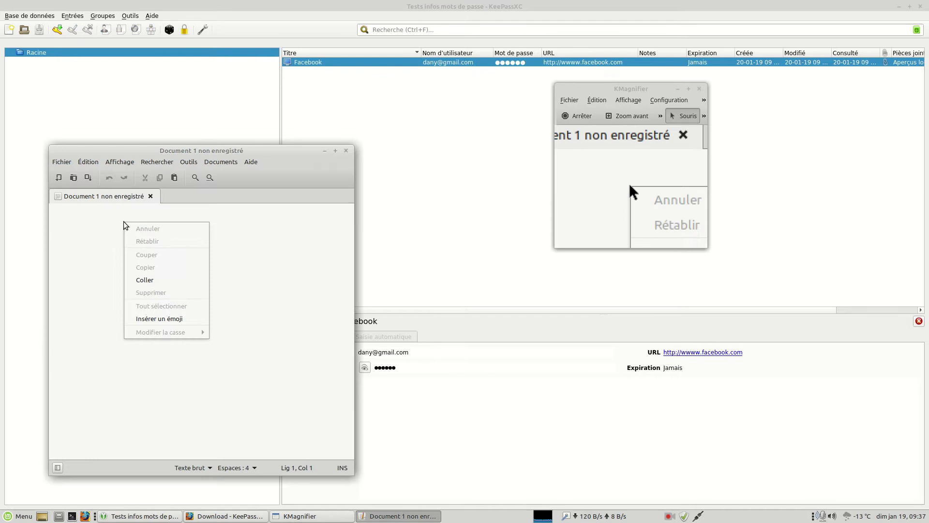
{"action": "left_click", "coordinate": [157, 281]}
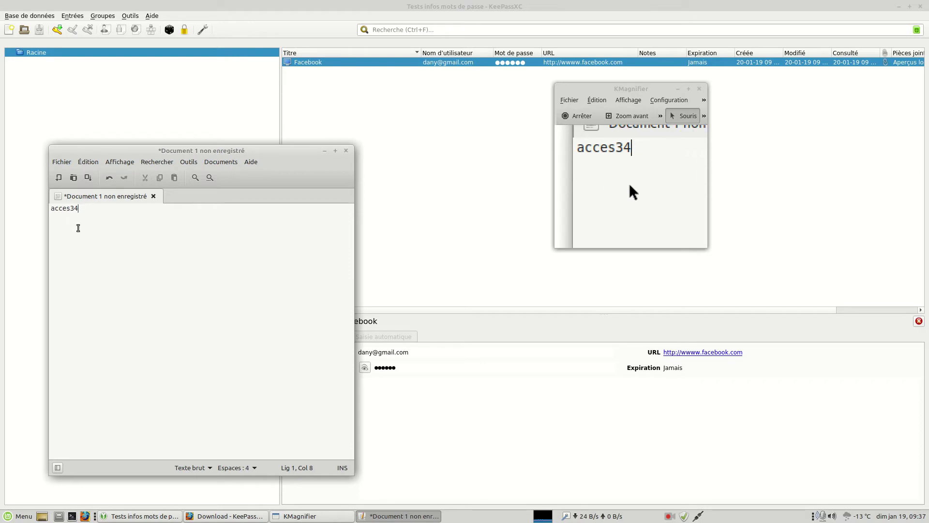
{"action": "key", "text": "Return"}
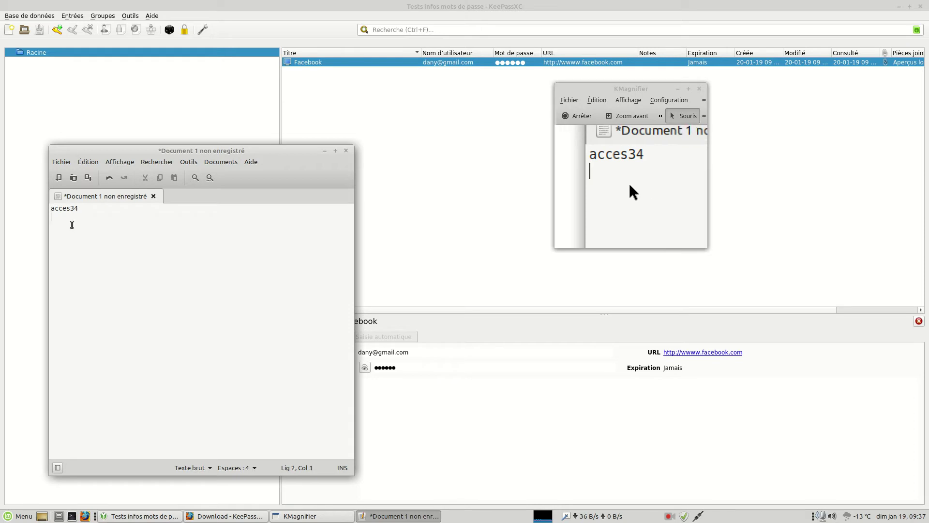
Close Document 1 and discard the pasted password with Fermer sans enregistrer.
{"action": "right_click", "coordinate": [72, 225]}
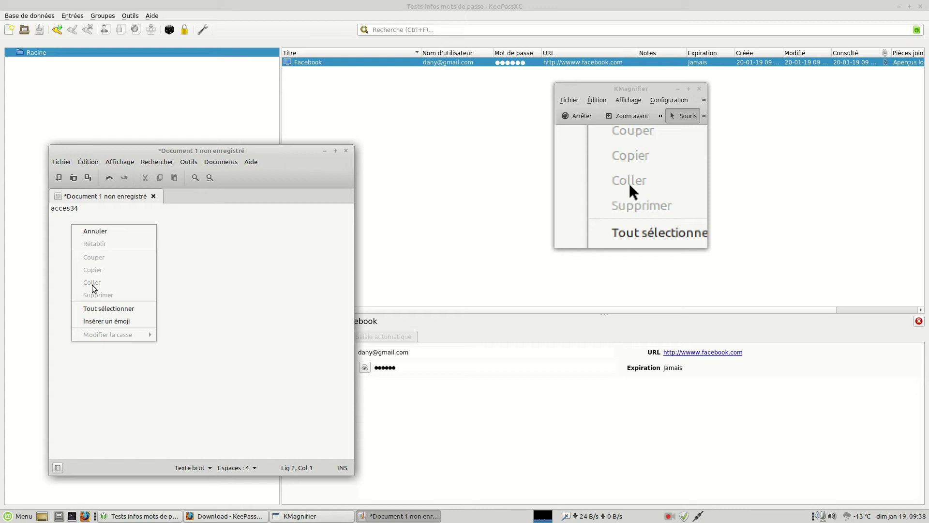
{"action": "left_click", "coordinate": [249, 284]}
{"action": "left_click", "coordinate": [346, 150]}
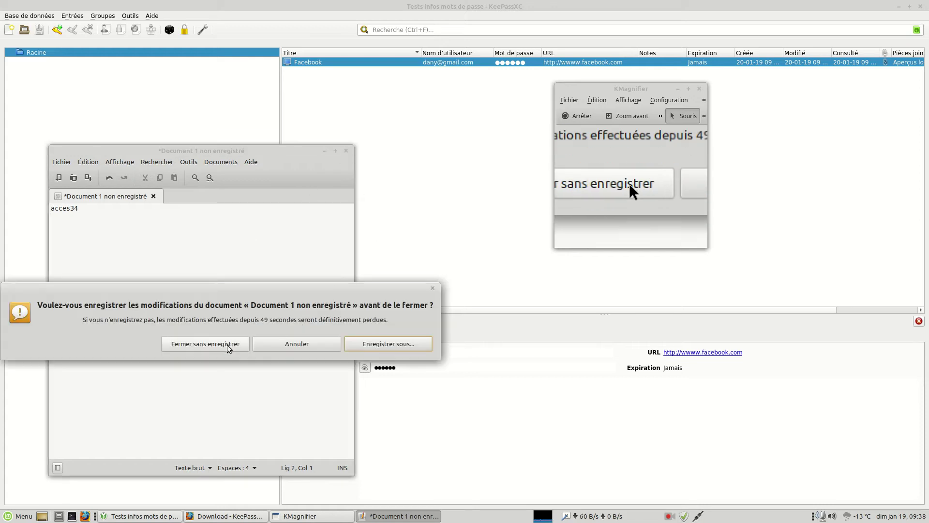
{"action": "left_click", "coordinate": [228, 344]}
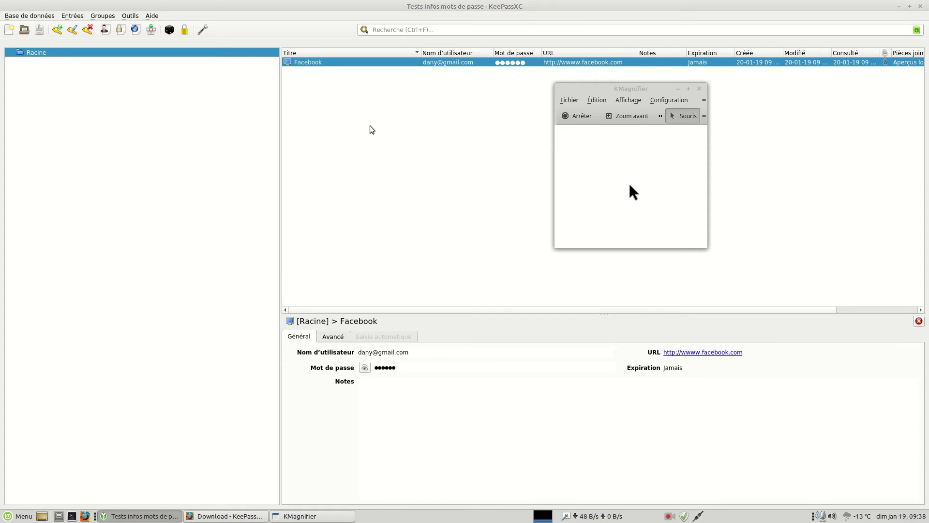
{"action": "left_click", "coordinate": [202, 29]}
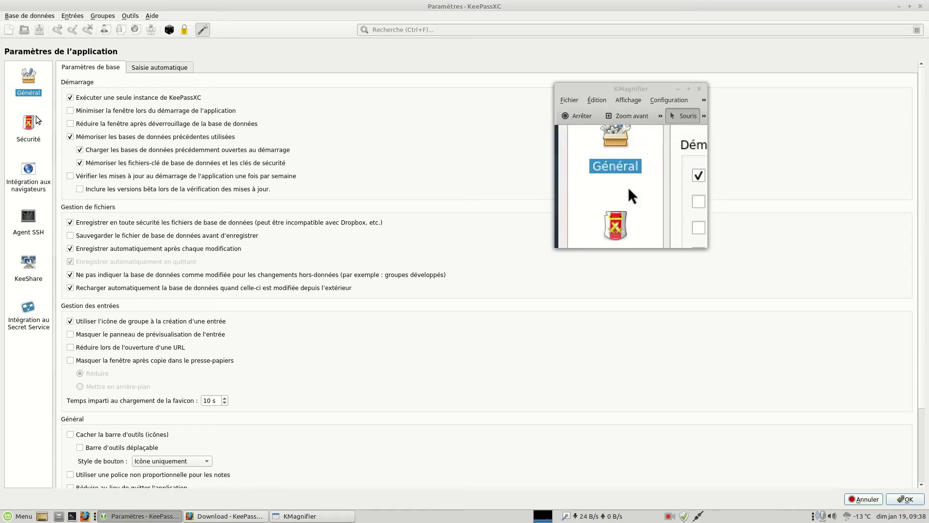
{"action": "left_click", "coordinate": [863, 495]}
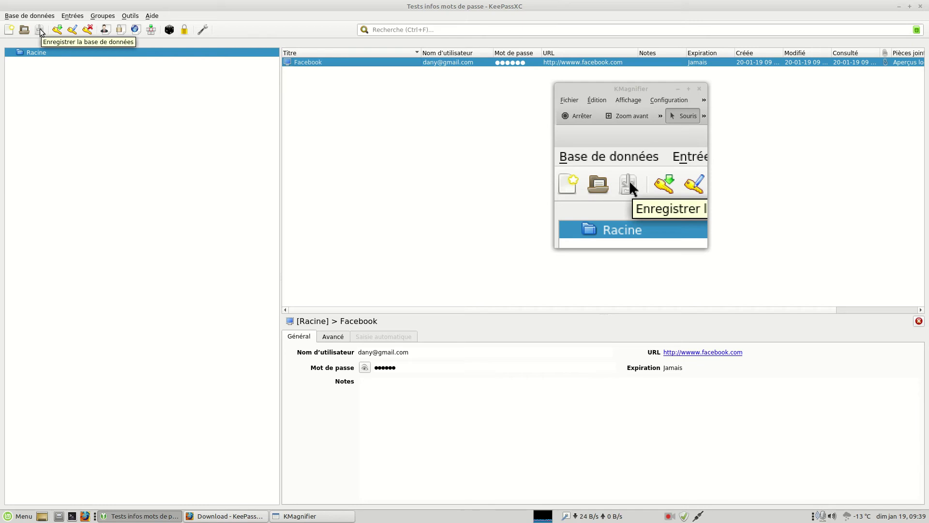
Clone the Facebook entry via Cloner l'entrée, keeping the title suffix and history options.
{"action": "right_click", "coordinate": [318, 129]}
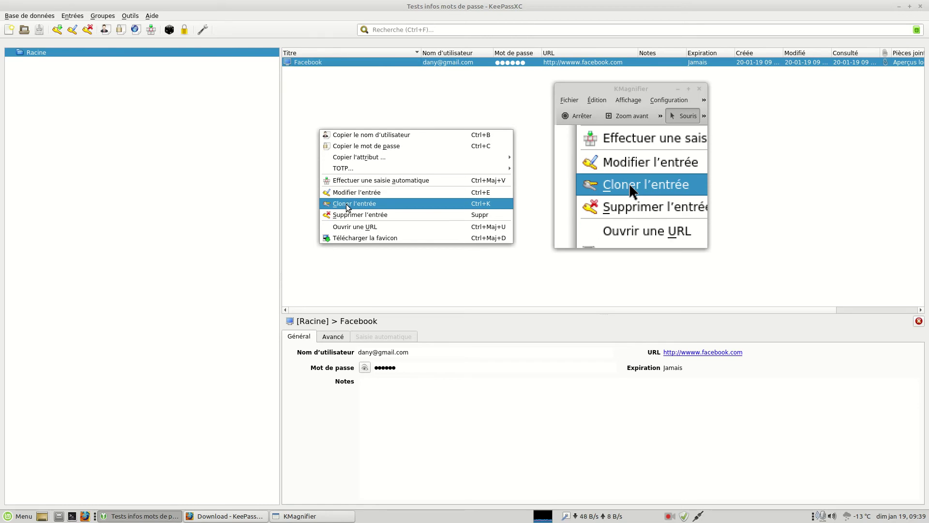
{"action": "left_click", "coordinate": [327, 104]}
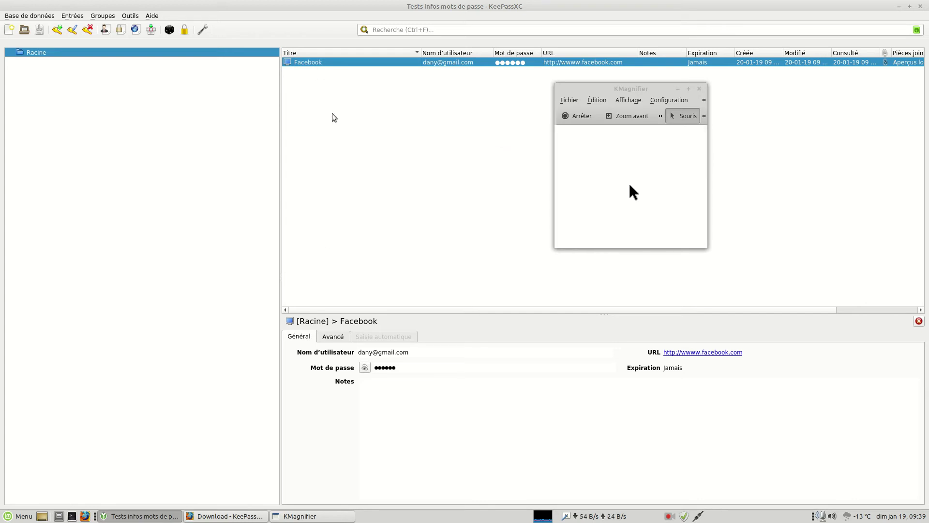
{"action": "right_click", "coordinate": [319, 101]}
{"action": "left_click", "coordinate": [329, 66]}
{"action": "right_click", "coordinate": [328, 61]}
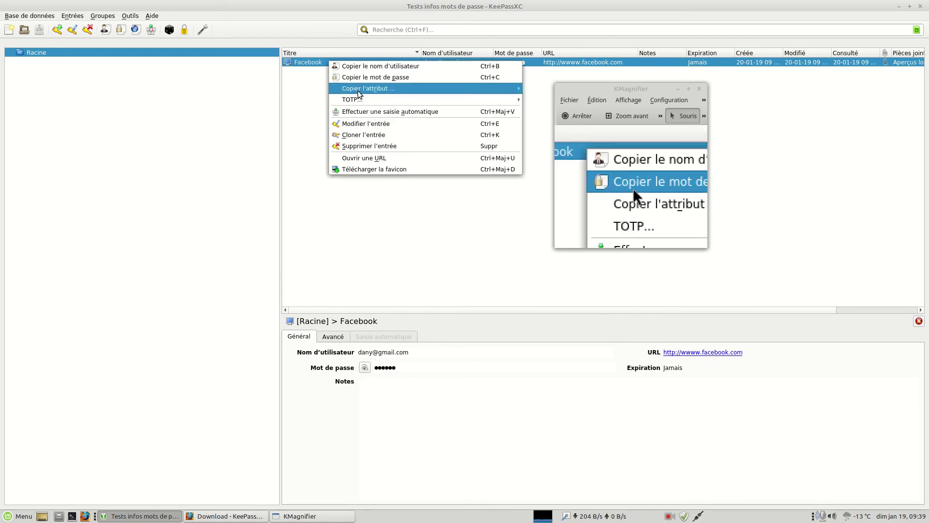
{"action": "left_click", "coordinate": [363, 135]}
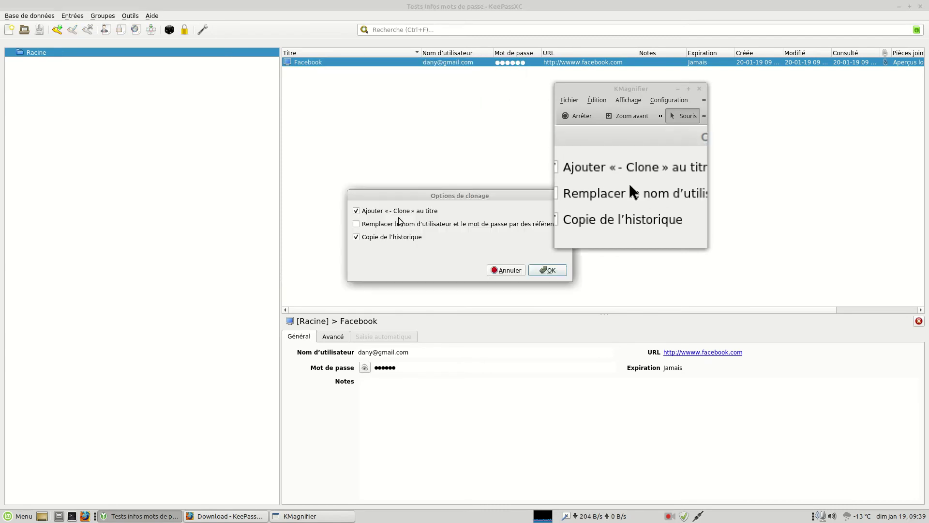
{"action": "left_click_drag", "start_coordinate": [428, 194], "coordinate": [343, 181]}
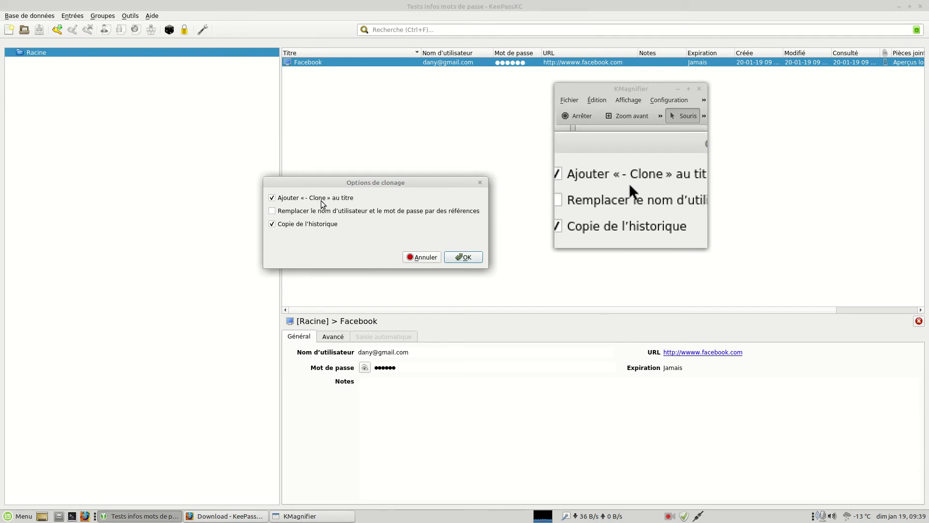
{"action": "left_click", "coordinate": [464, 257]}
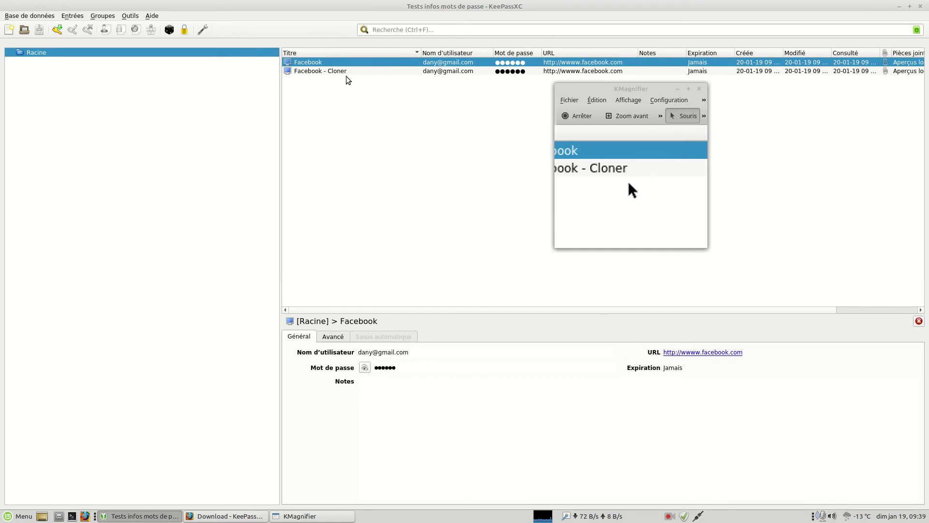
Open the new Facebook - Cloner entry to inspect it, then cancel without changes.
{"action": "left_click", "coordinate": [347, 70]}
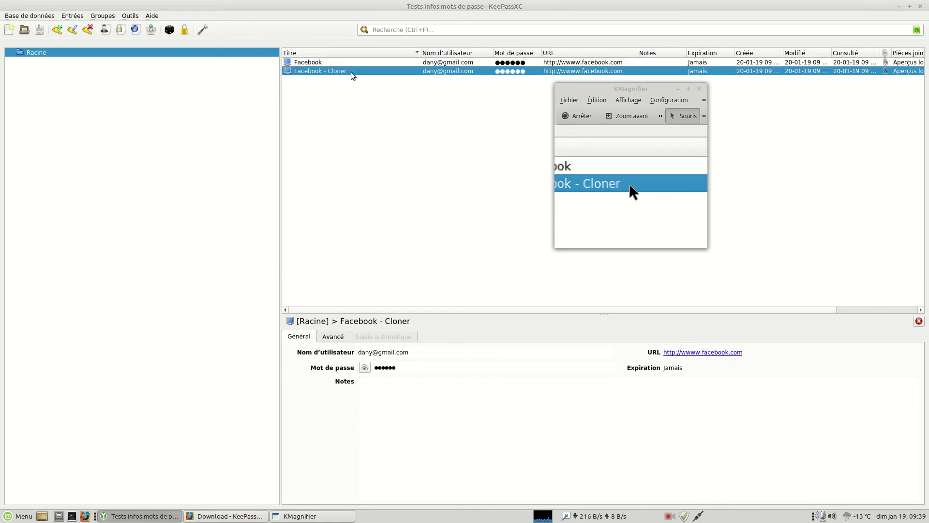
{"action": "double_click", "coordinate": [352, 71]}
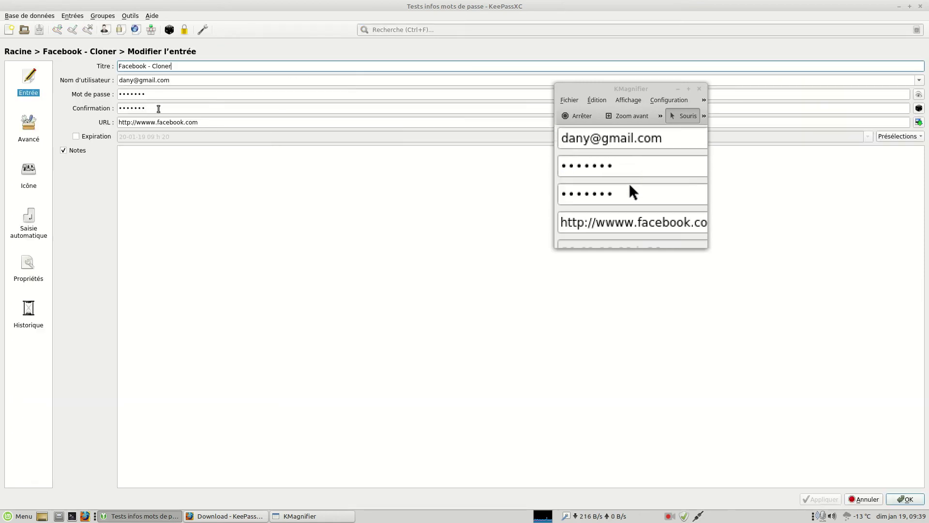
{"action": "left_click", "coordinate": [861, 499]}
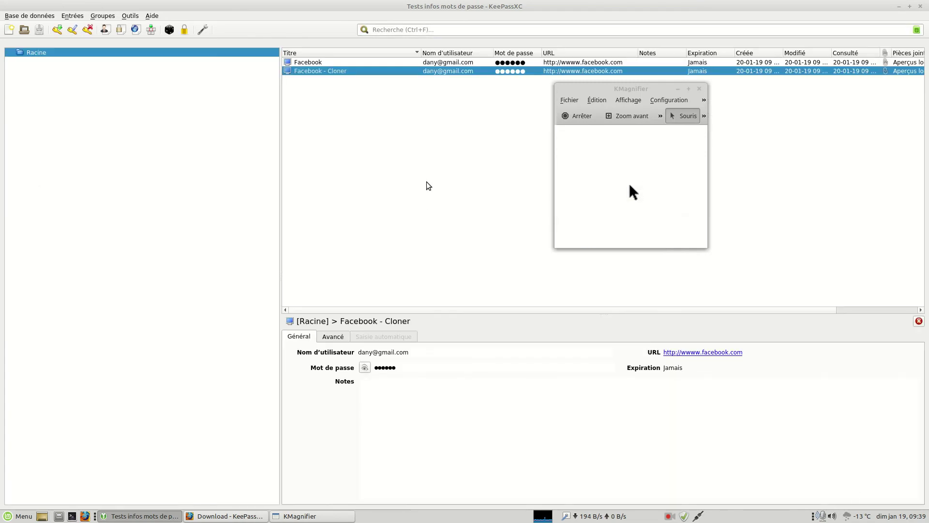
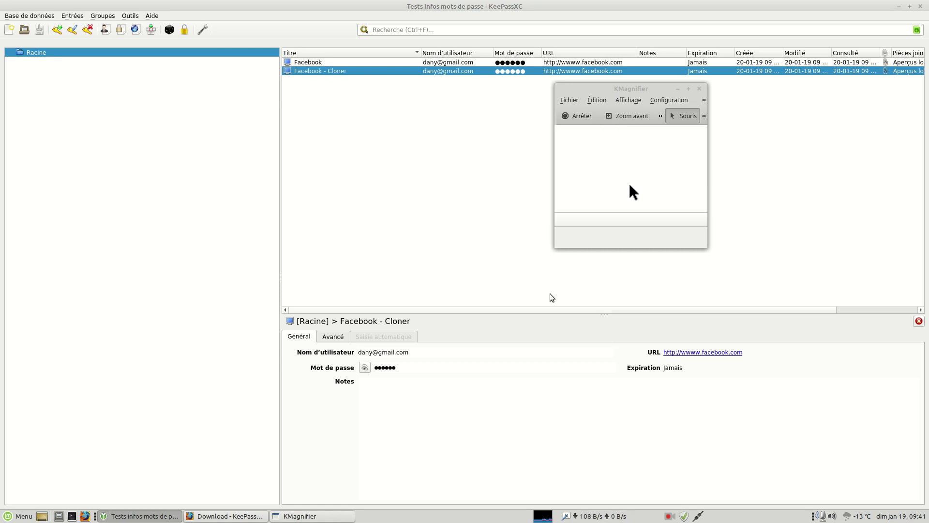
Open the screen recorder's tray menu to reach 'Terminer l'enregistrement'.
{"action": "right_click", "coordinate": [669, 516]}
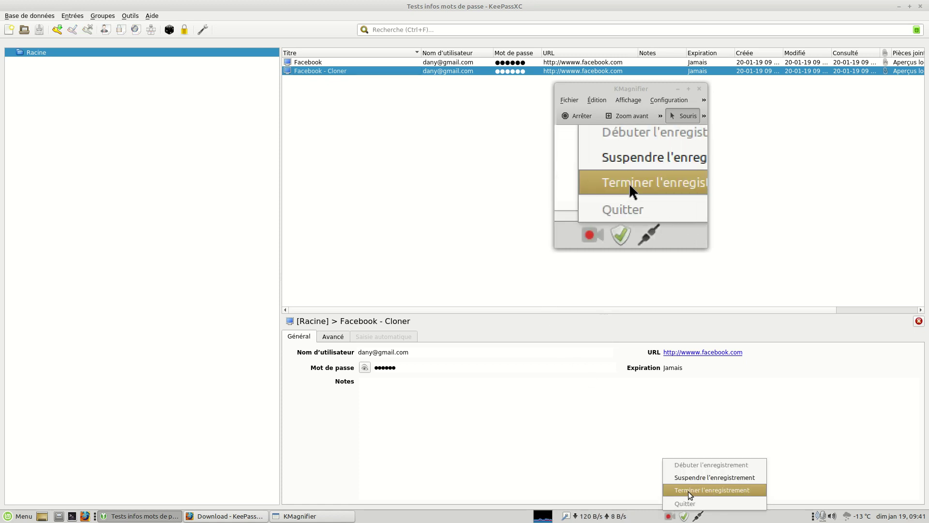